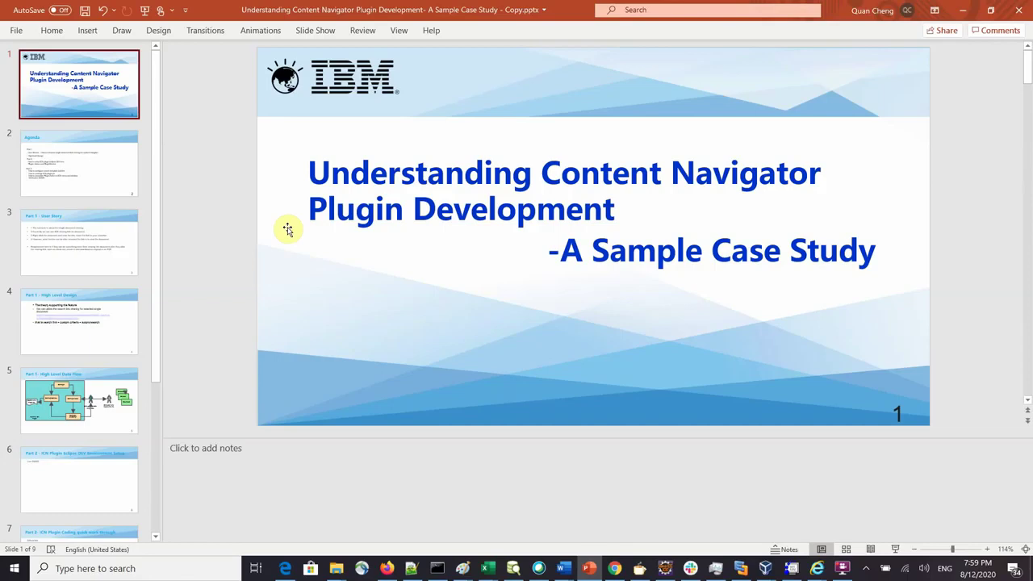
# Step: Present the Agenda slide and the Part 1 - User Story slide
pyautogui.click(97, 168)
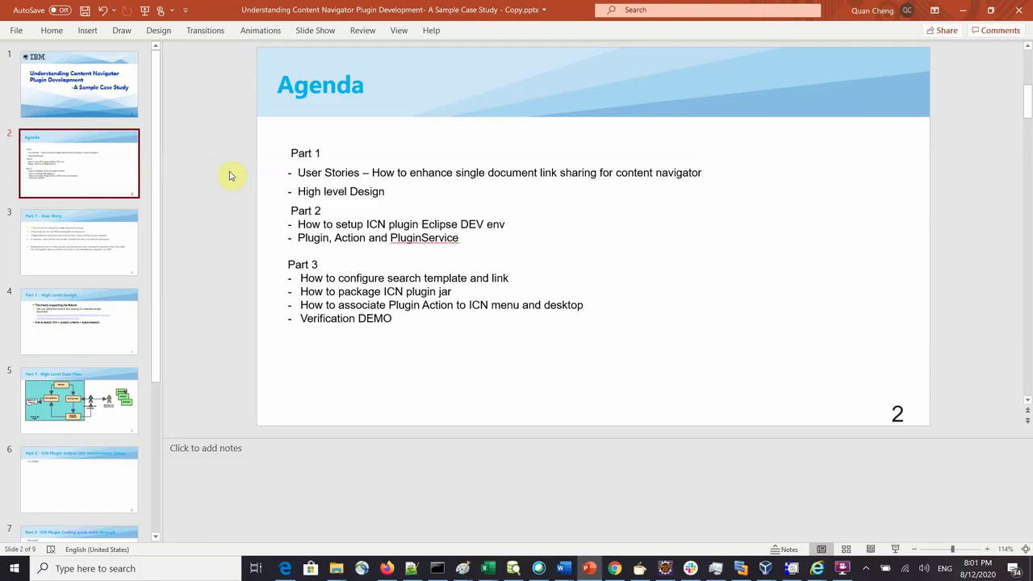
pyautogui.click(89, 238)
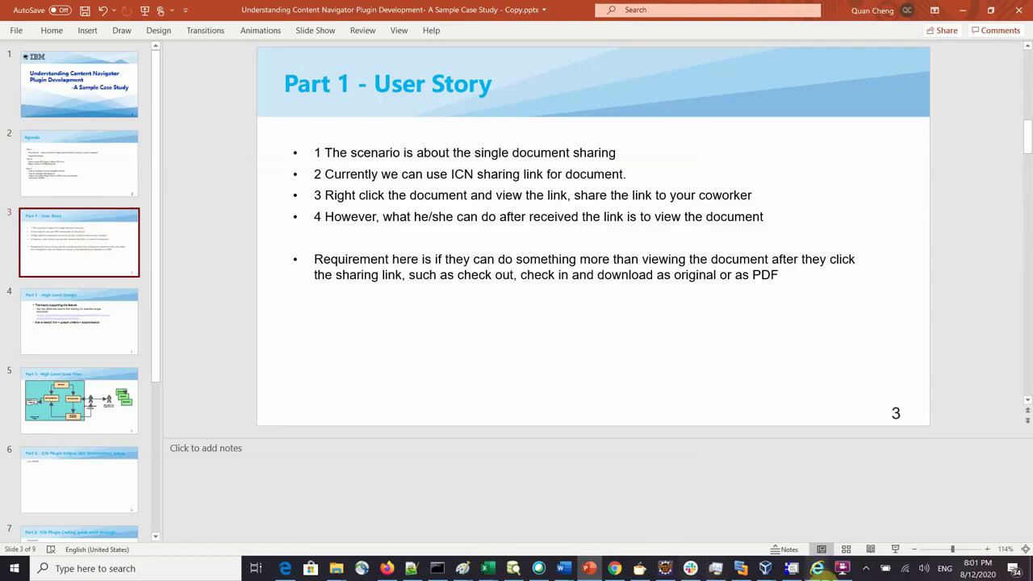
# Step: Switch to the Filenet P8 window in Internet Explorer and view the link of the Lab_12_-_Enable_Digressions.pdf document modified on 5/21/2020
pyautogui.moveTo(818, 568)
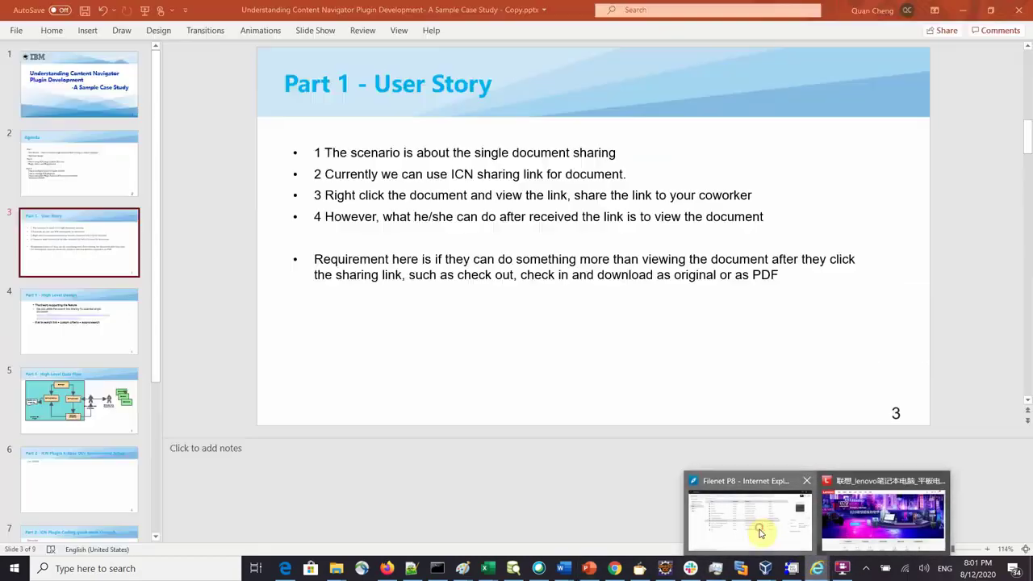
pyautogui.click(759, 533)
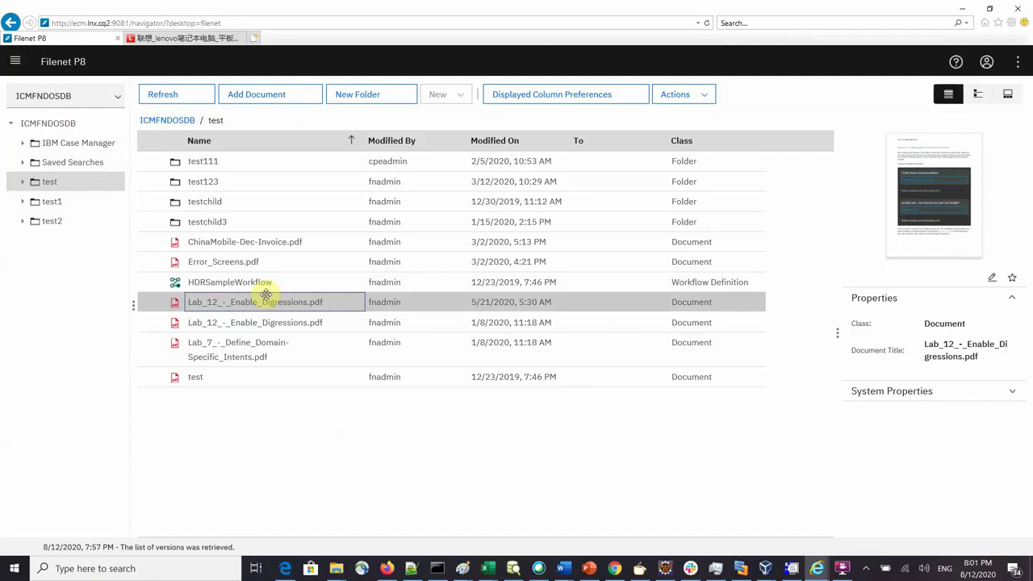
pyautogui.rightClick(333, 306)
pyautogui.scroll(-3, 299, 379)
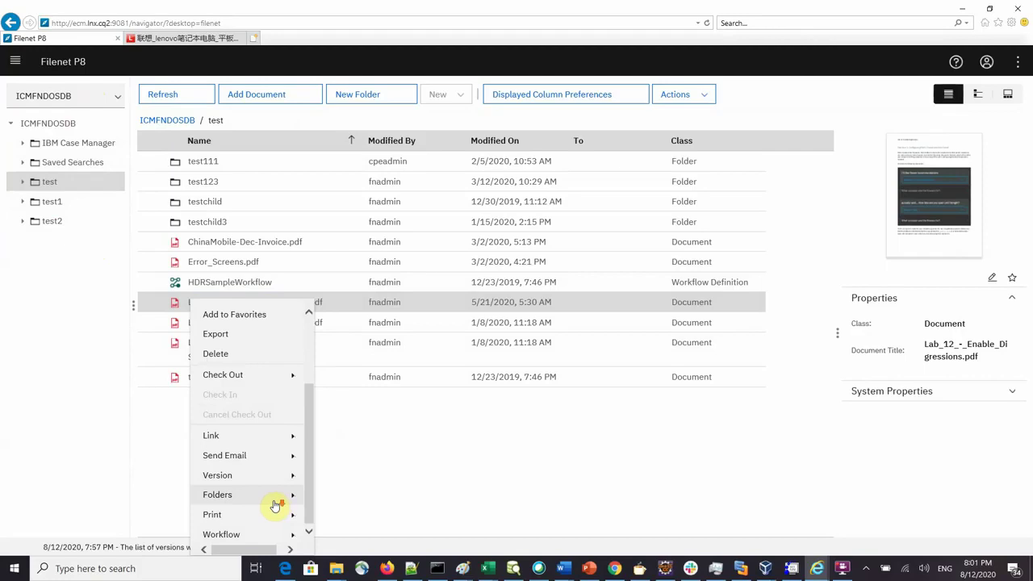
pyautogui.moveTo(230, 436)
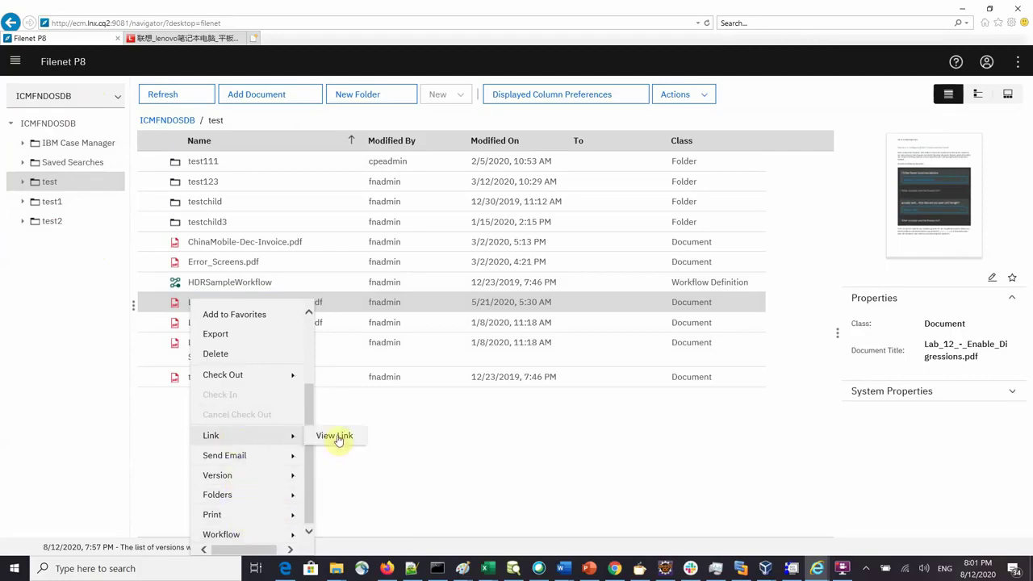
pyautogui.click(341, 442)
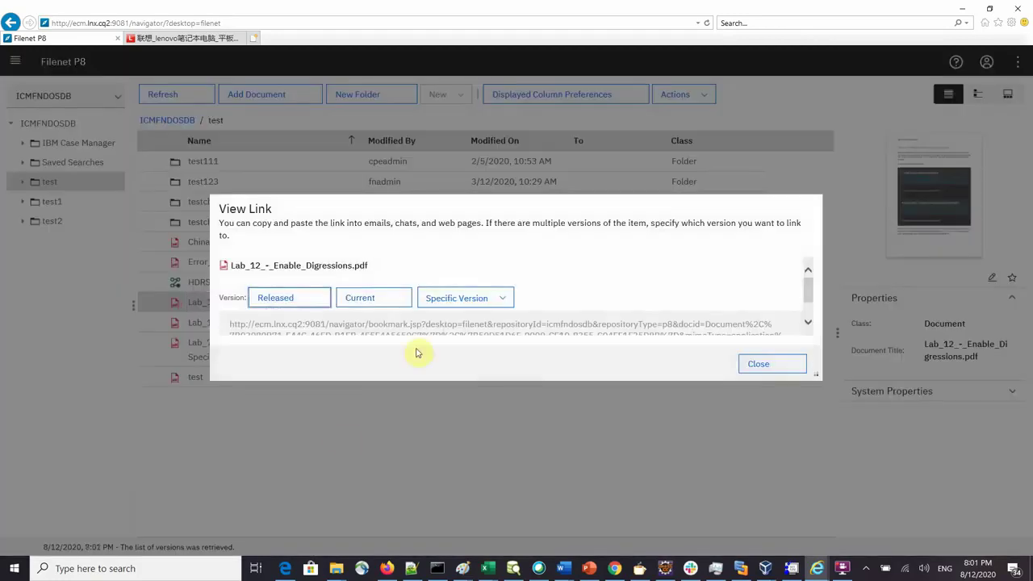
# Step: Copy the document's entire released-version link and close the View Link dialog
pyautogui.scroll(-1, 434, 320)
pyautogui.moveTo(690, 324); pyautogui.dragTo(210, 300)
pyautogui.rightClick(324, 312)
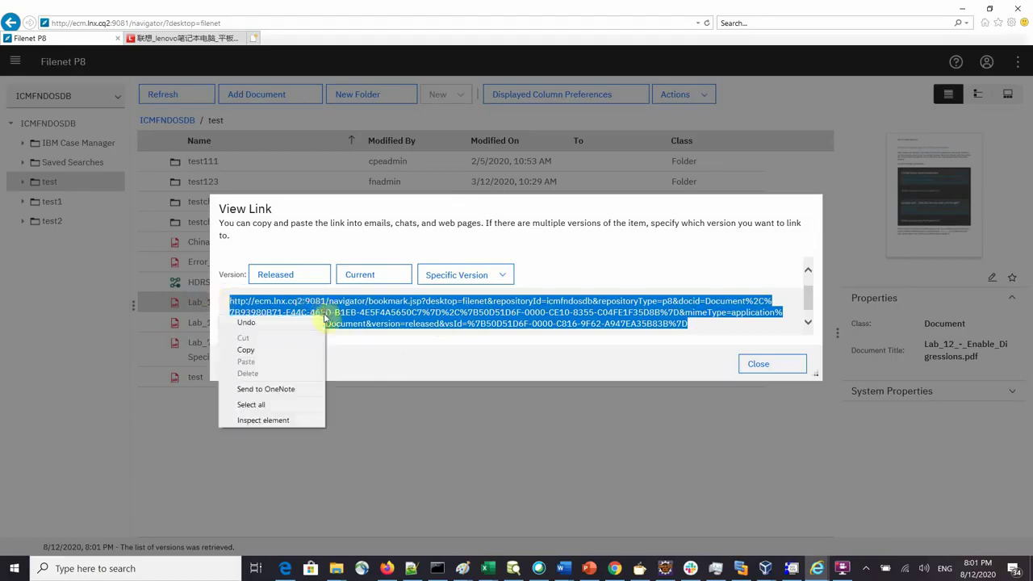
pyautogui.click(272, 351)
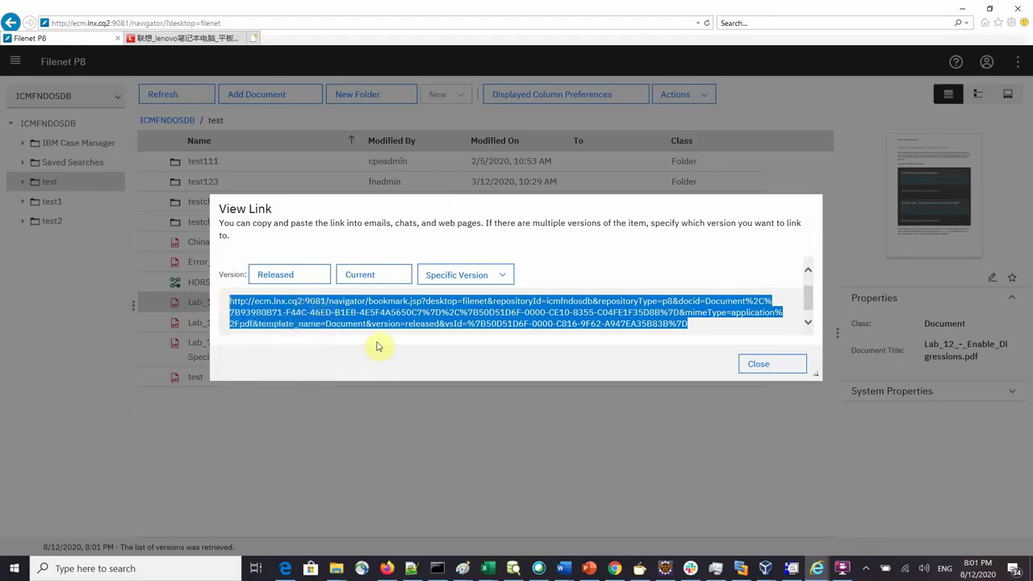
pyautogui.click(765, 364)
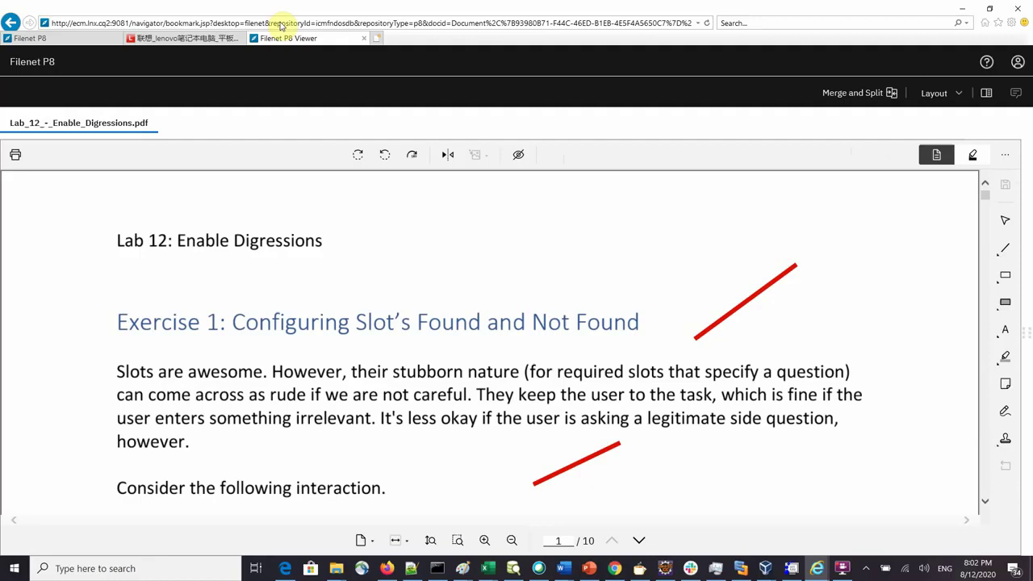
# Step: Examine the actions offered for the selected Lab_12 document in the test folder, including check-out and link options, and return to its viewer page
pyautogui.click(81, 37)
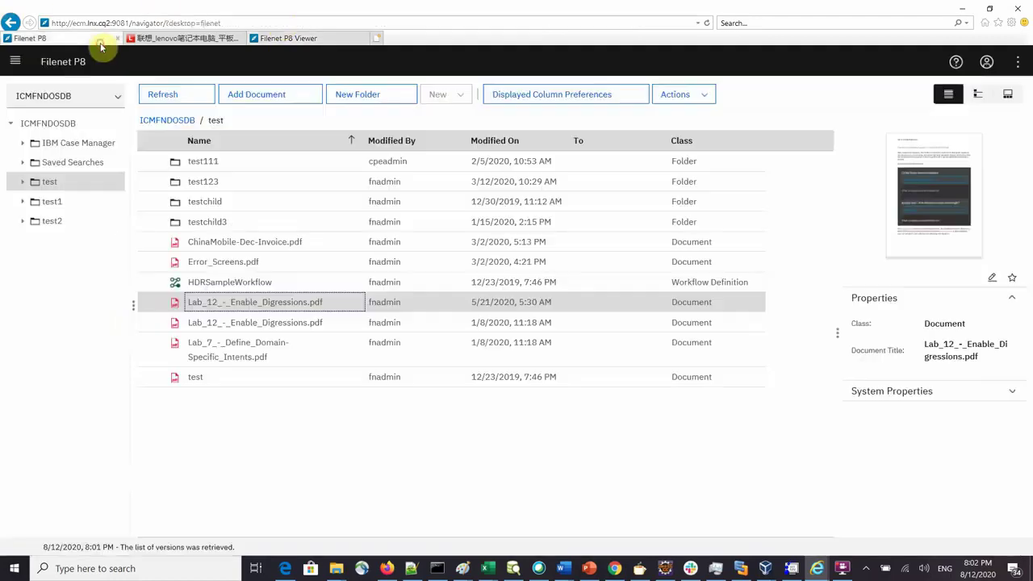
pyautogui.rightClick(280, 312)
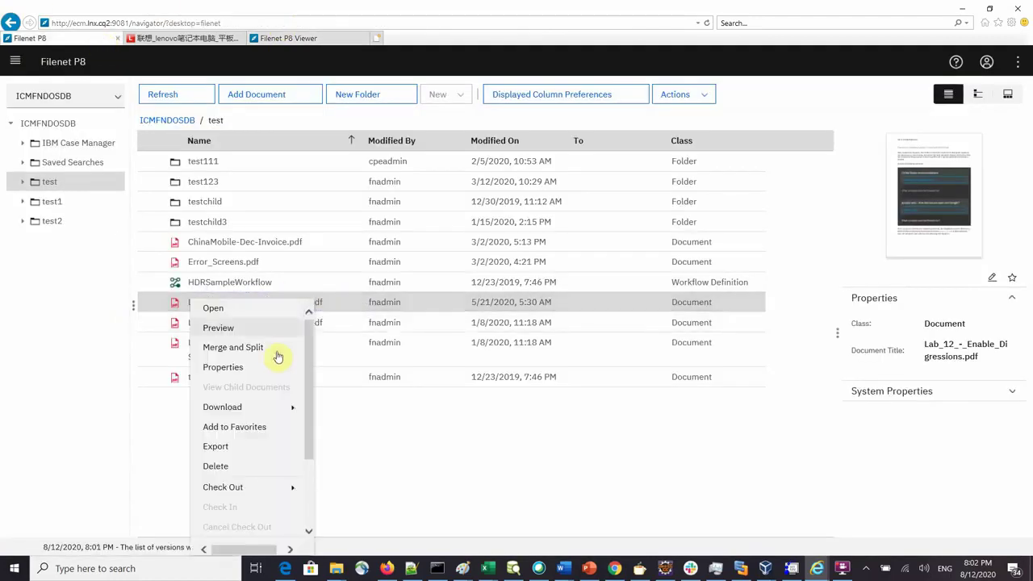
pyautogui.scroll(-3, 277, 352)
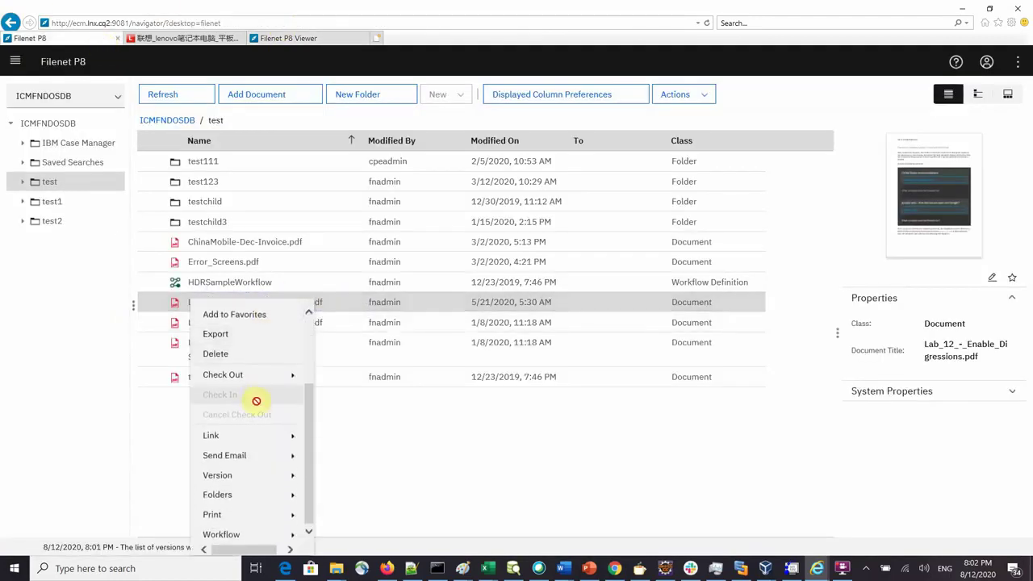
pyautogui.scroll(3, 257, 399)
pyautogui.moveTo(262, 408)
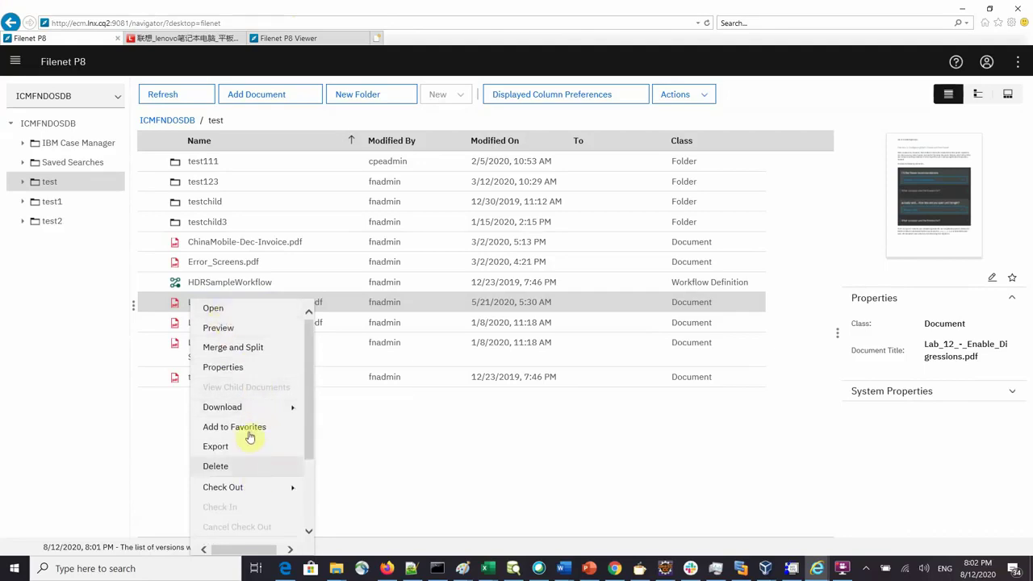
pyautogui.scroll(-2, 256, 427)
pyautogui.moveTo(261, 426)
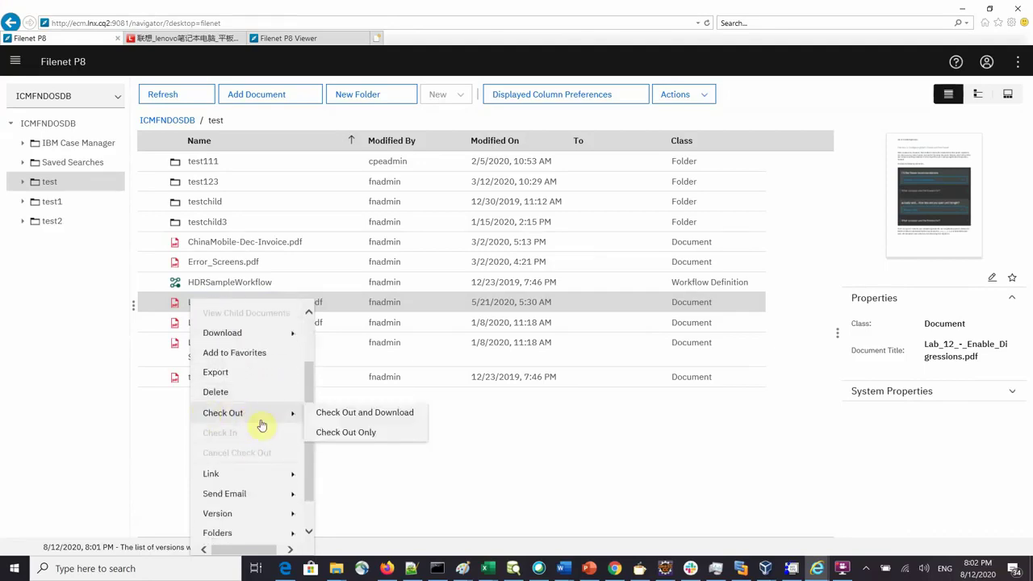
pyautogui.moveTo(269, 473)
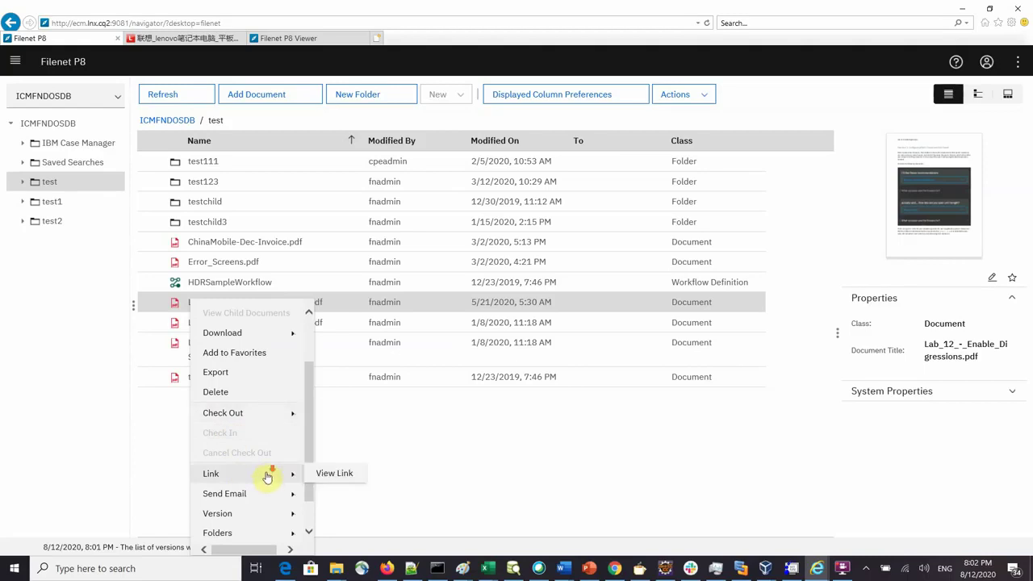
pyautogui.scroll(-1, 267, 474)
pyautogui.scroll(3, 267, 415)
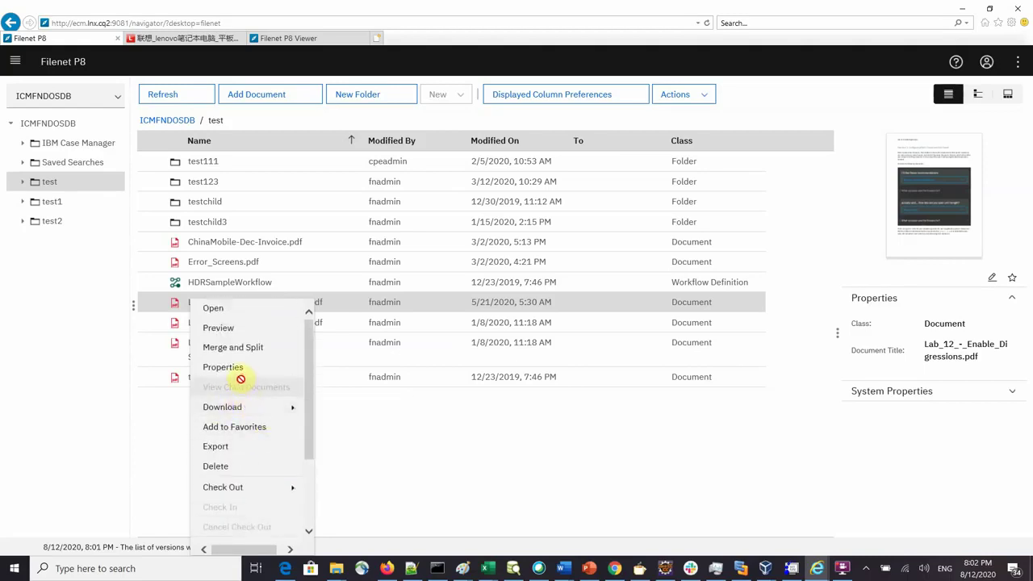
pyautogui.click(311, 40)
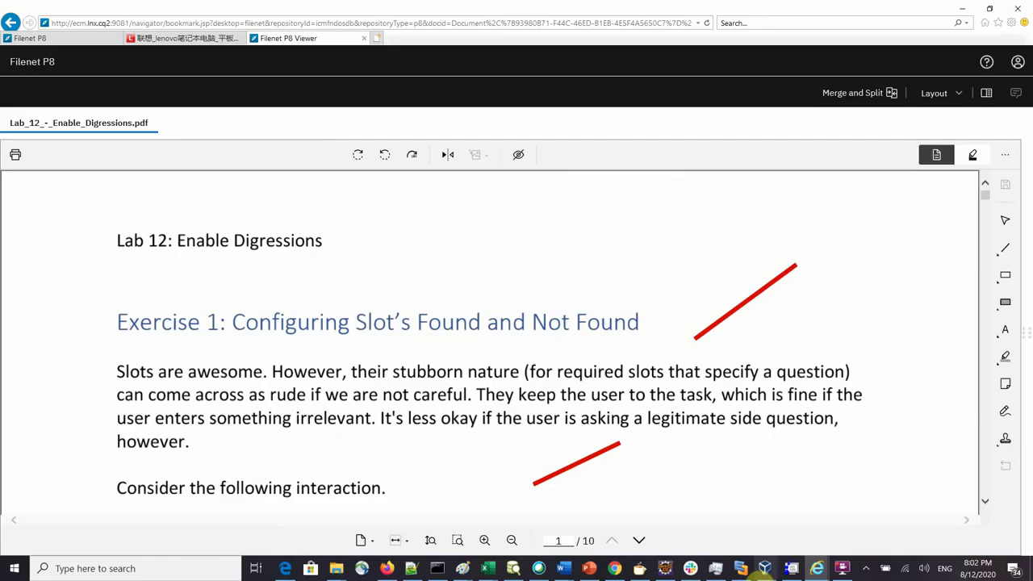
# Step: Switch to PowerPoint and copy the IBM Knowledge Center address from the Part 1 - High Level Design slide
pyautogui.click(590, 568)
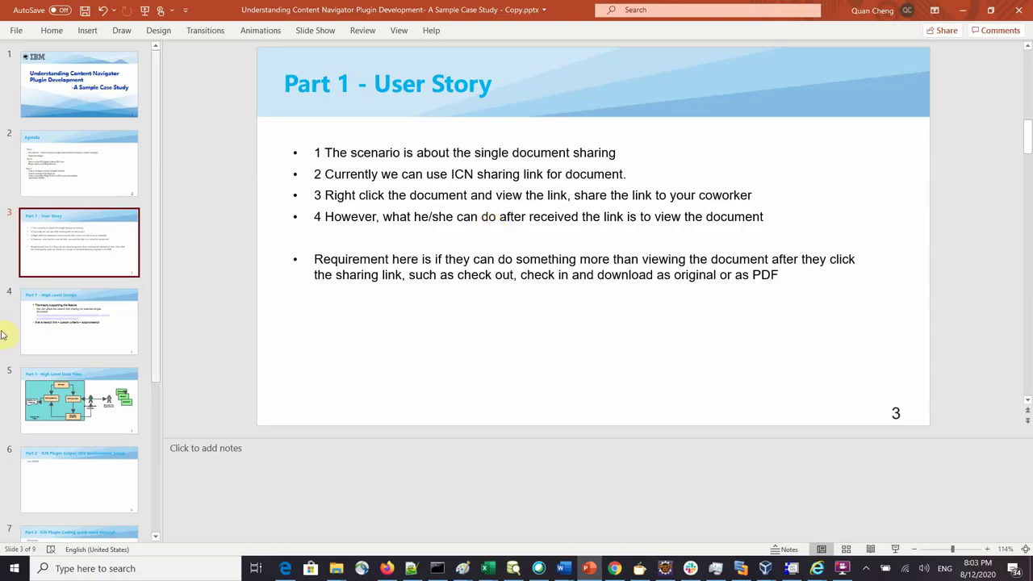
pyautogui.click(81, 321)
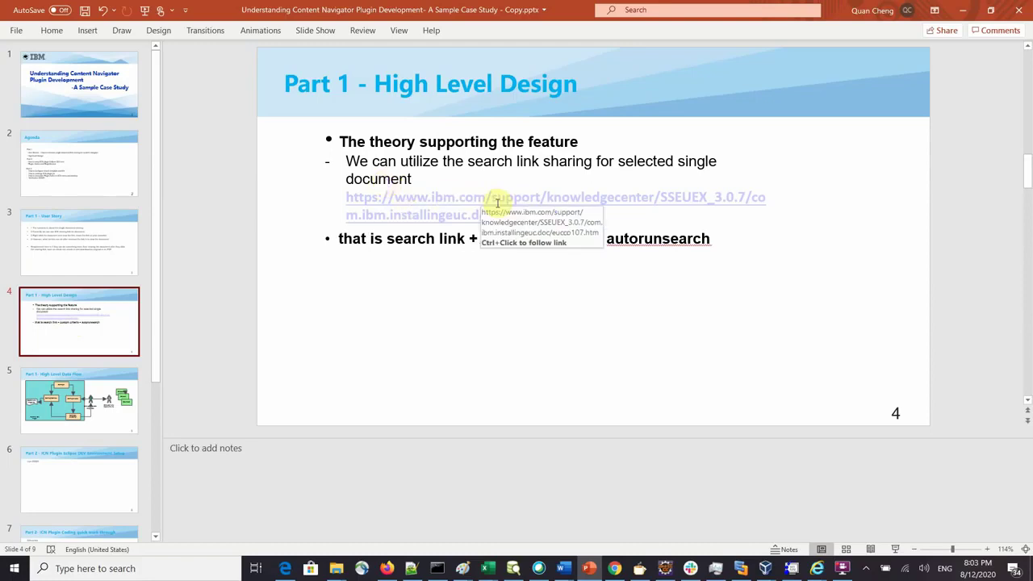
pyautogui.moveTo(595, 216); pyautogui.dragTo(314, 194)
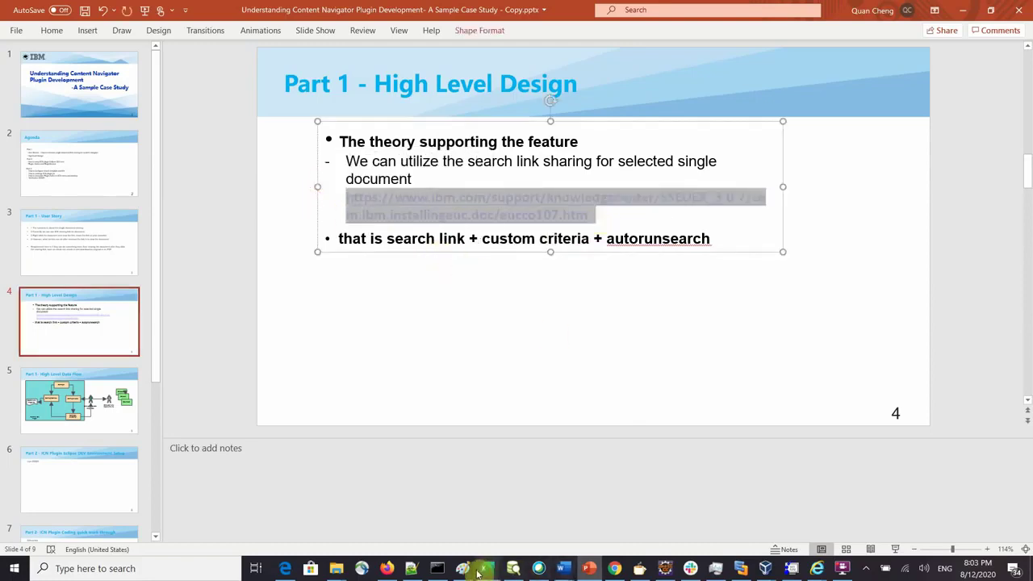
# Step: Switch to Firefox, open the copied Knowledge Center address in a new tab, and read the page's task description and procedure
pyautogui.click(387, 568)
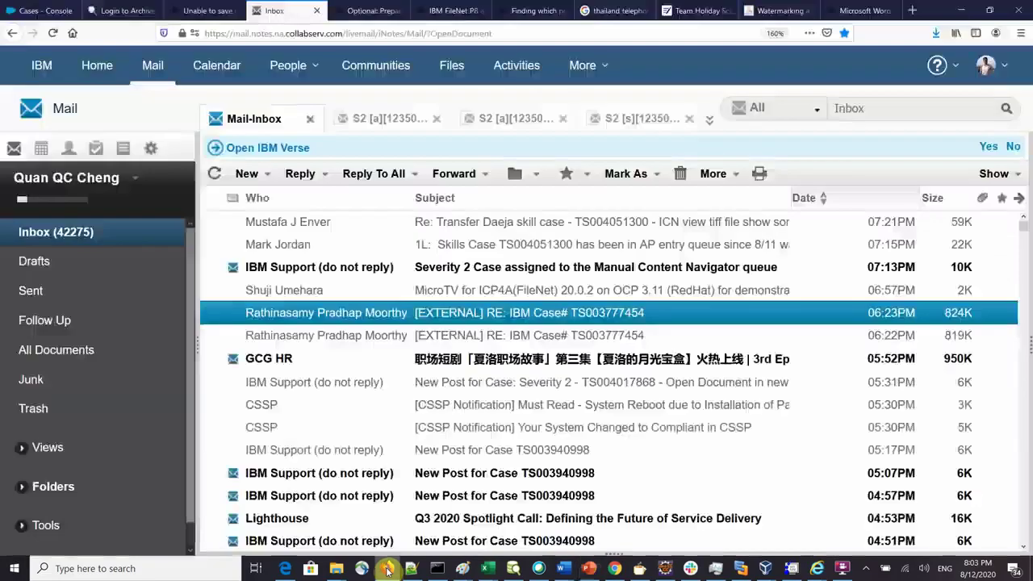
pyautogui.click(861, 10)
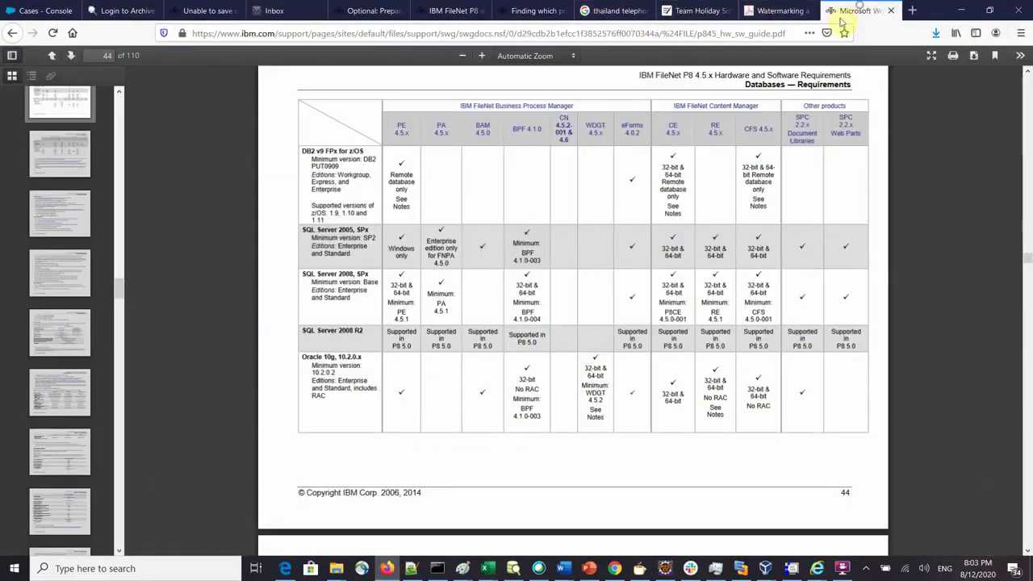
pyautogui.click(912, 10)
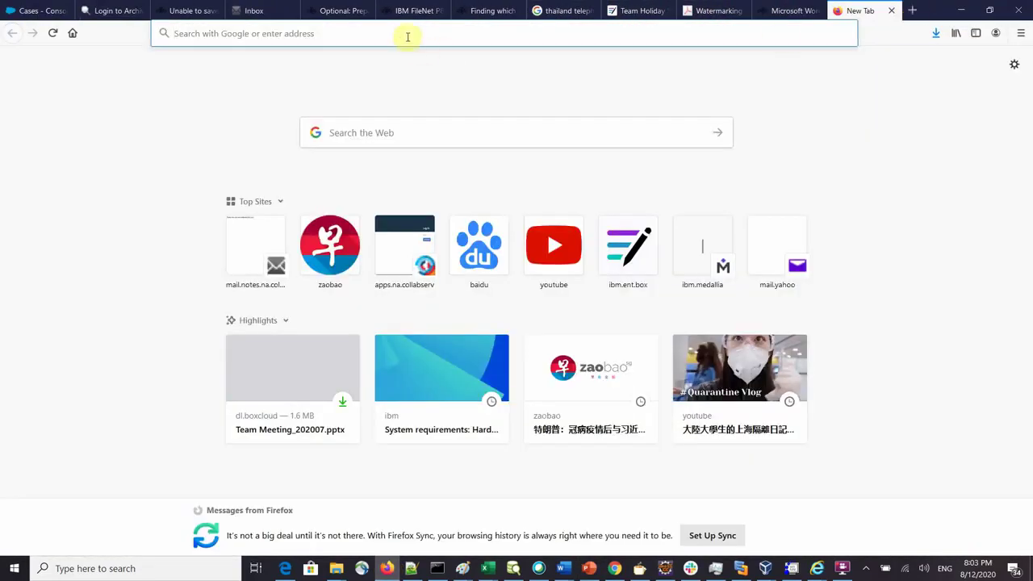
pyautogui.hotkey('ctrl', 'v')
pyautogui.press('Return')
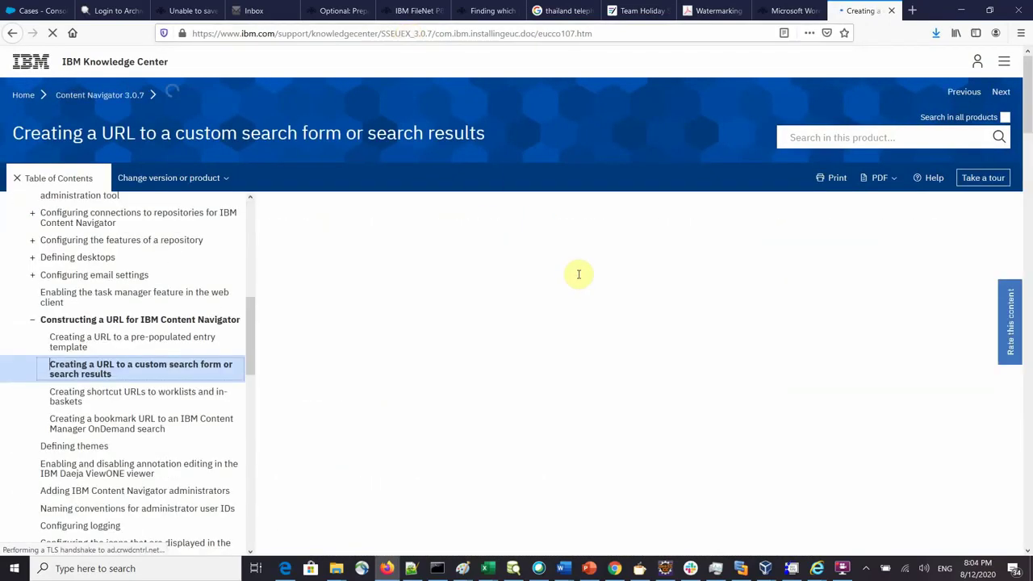
pyautogui.scroll(-2, 581, 277)
pyautogui.scroll(-3, 581, 277)
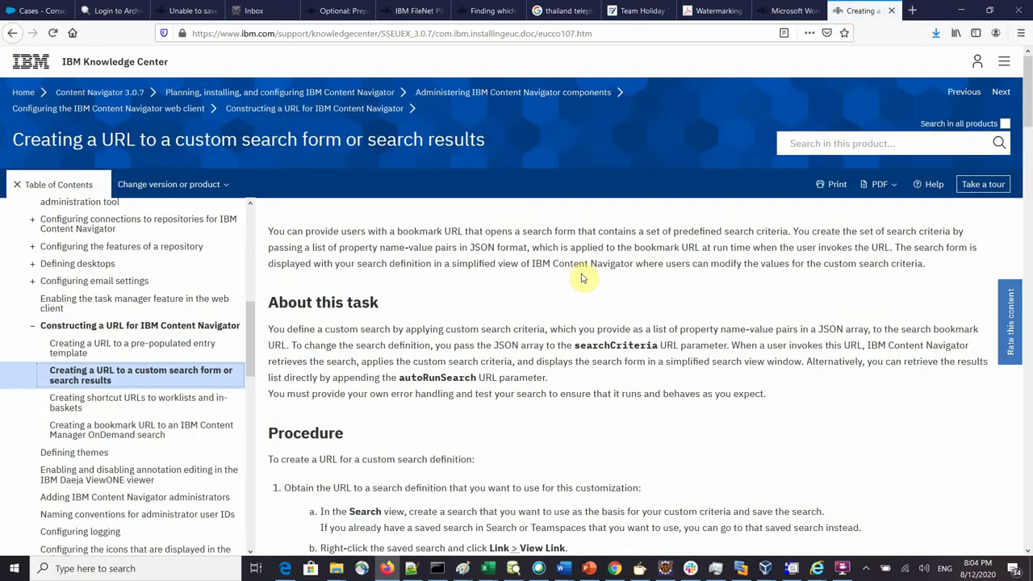
pyautogui.scroll(-2, 583, 278)
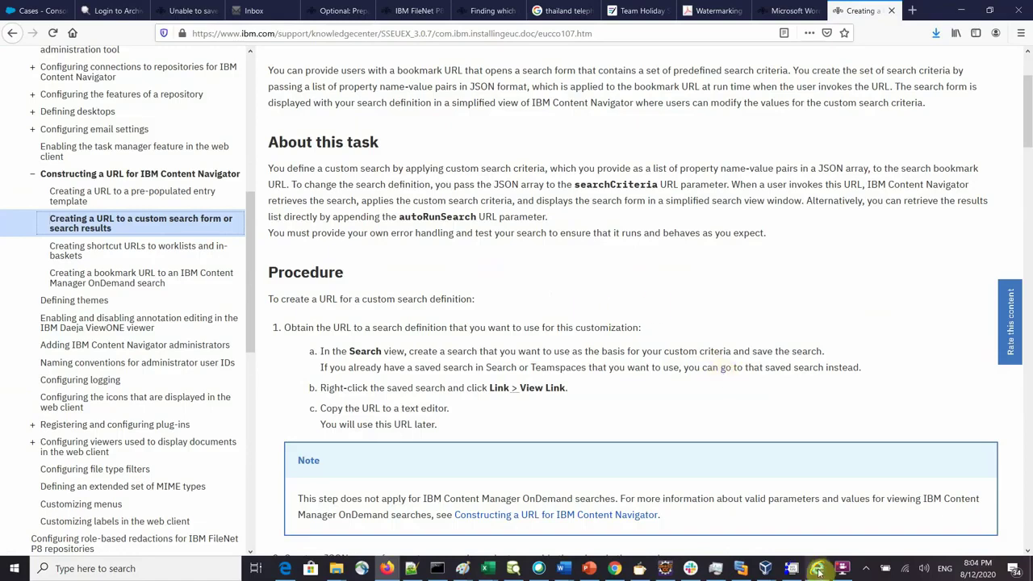
# Step: Switch back to Filenet P8 in Internet Explorer and create a new search in the Search view of the ICMFNDOSDB repository
pyautogui.moveTo(818, 570)
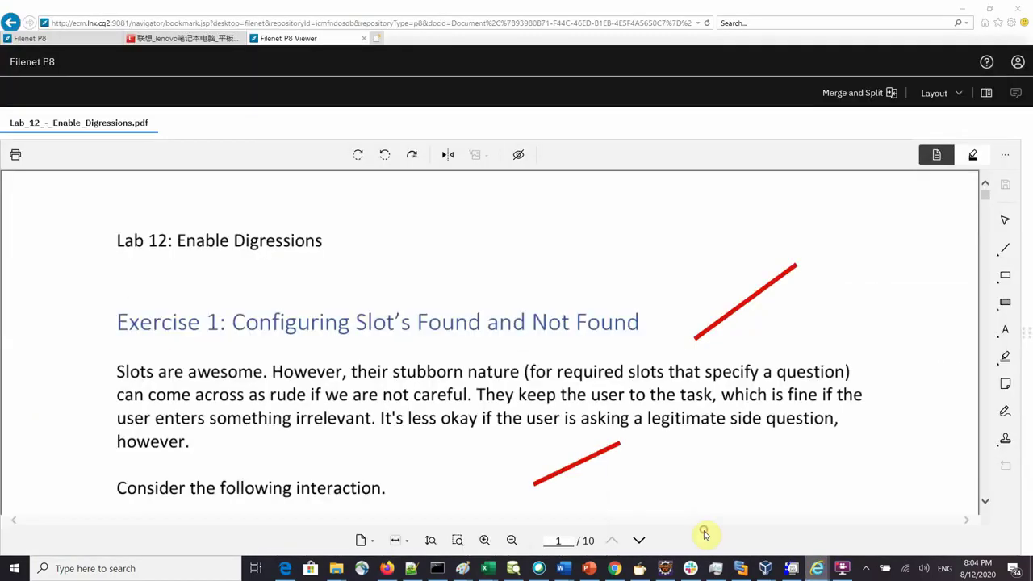
pyautogui.click(704, 535)
pyautogui.click(15, 61)
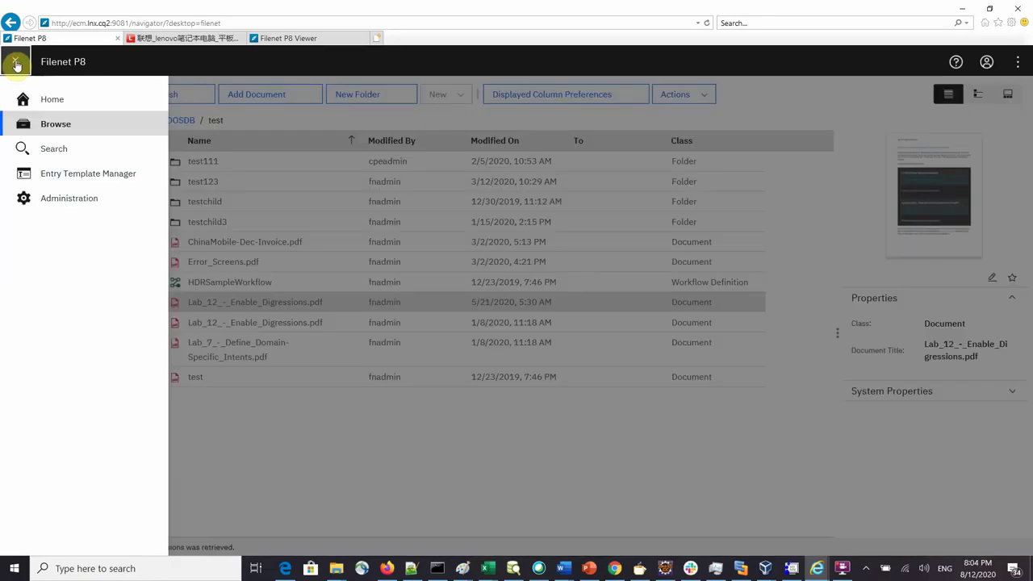
pyautogui.click(43, 148)
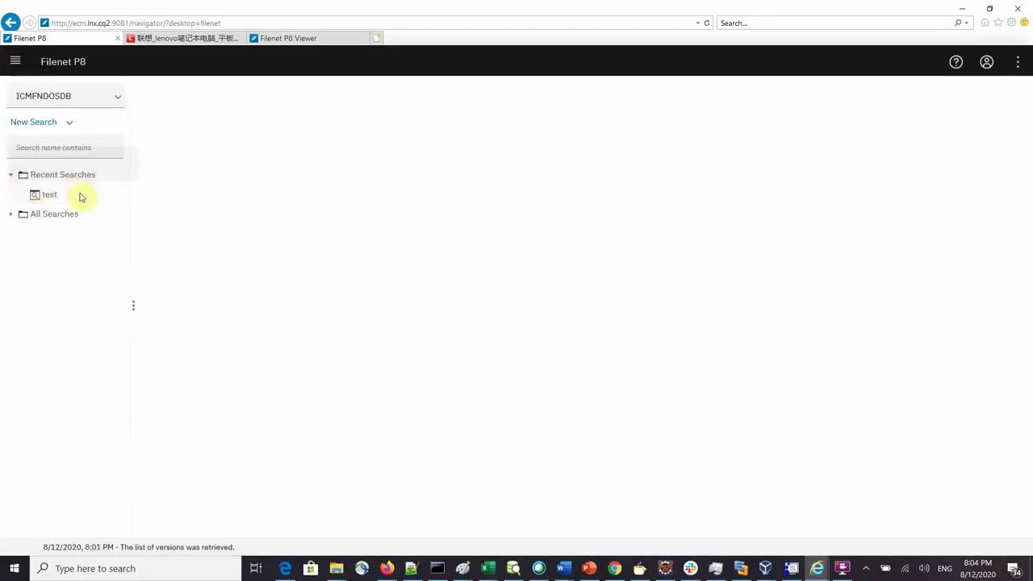
pyautogui.click(89, 176)
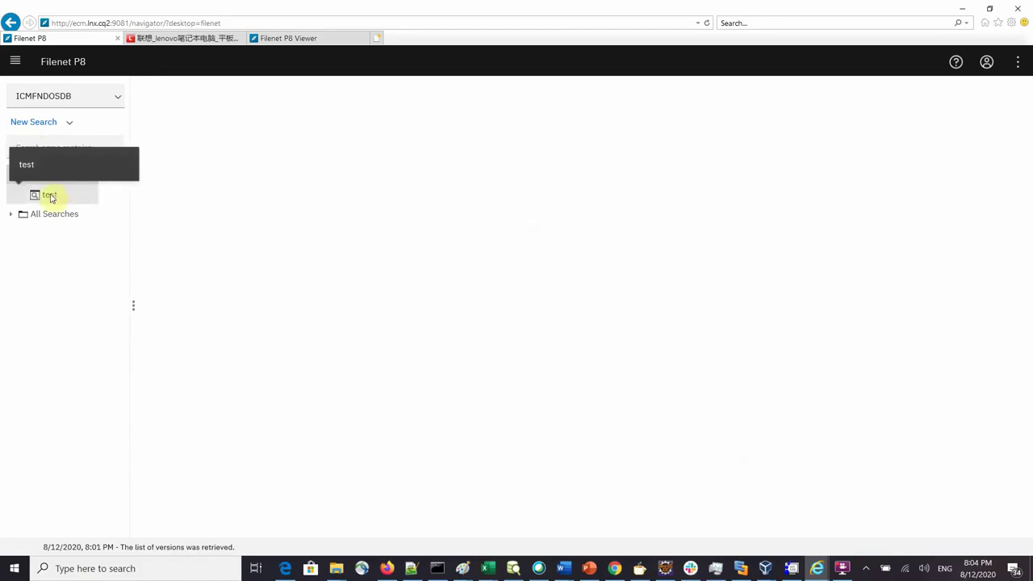
pyautogui.click(35, 122)
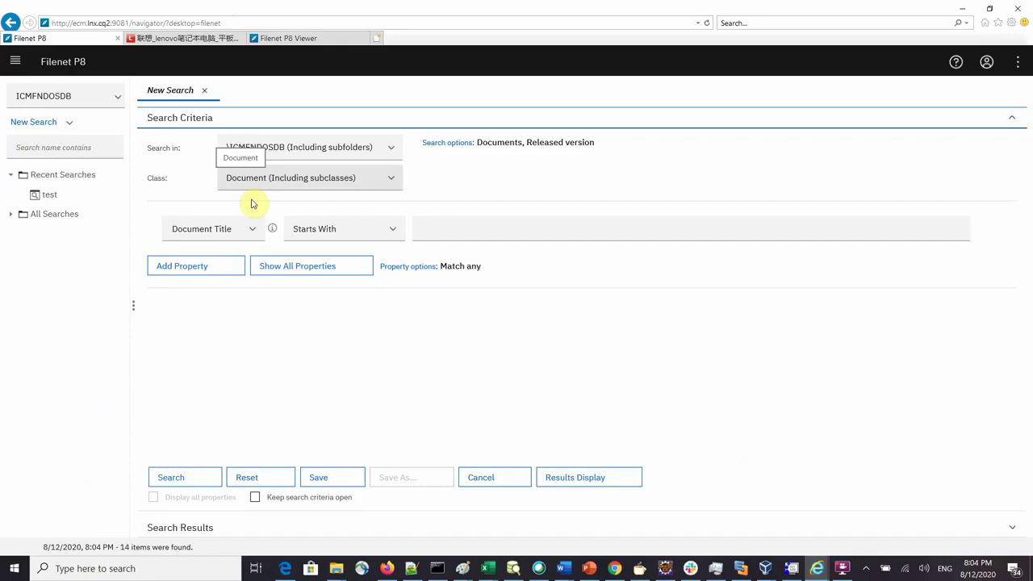
# Step: Change the search criterion's property from Document Title to ID
pyautogui.click(256, 234)
pyautogui.scroll(-5, 236, 297)
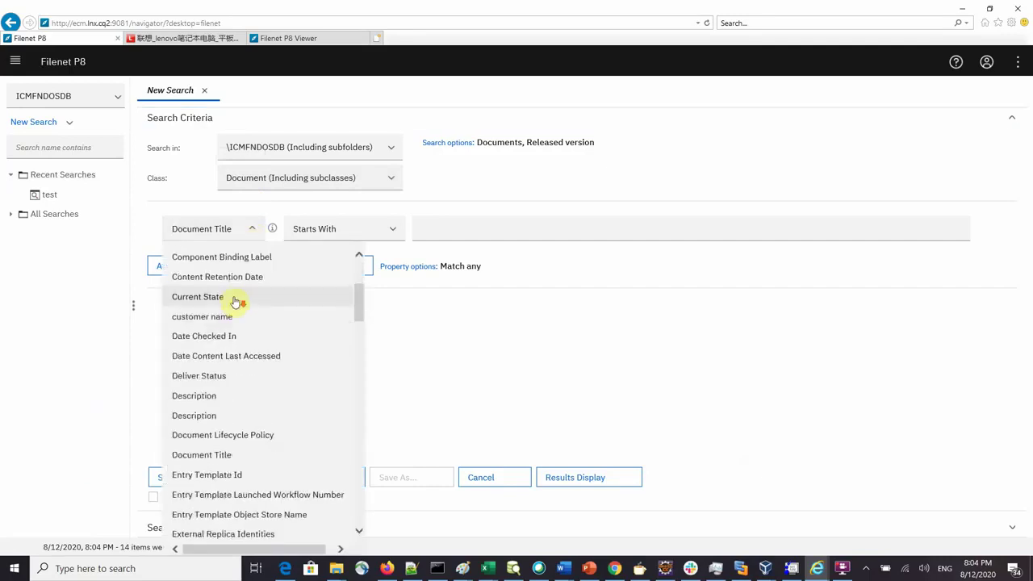
pyautogui.scroll(-6, 230, 295)
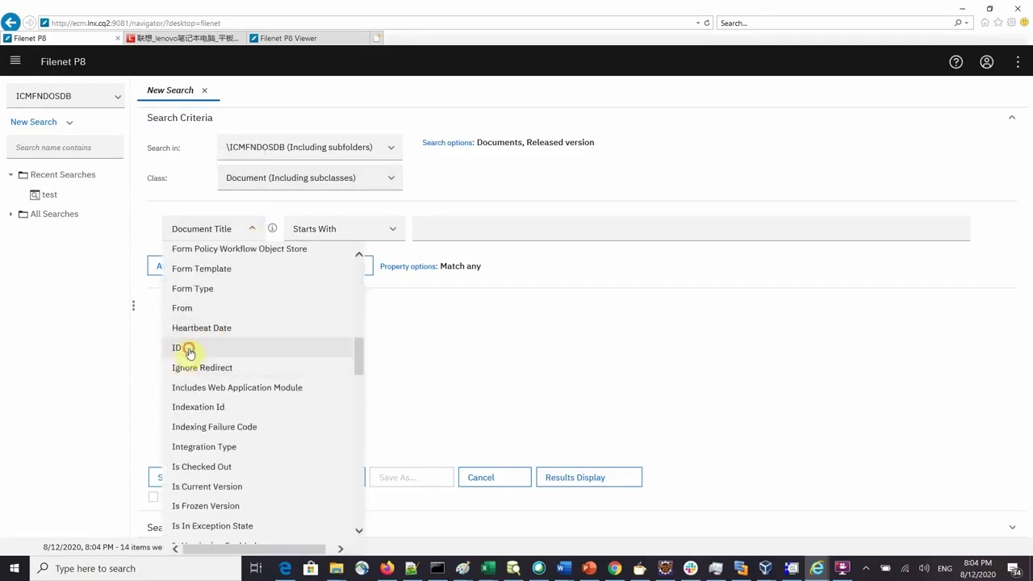
pyautogui.click(191, 352)
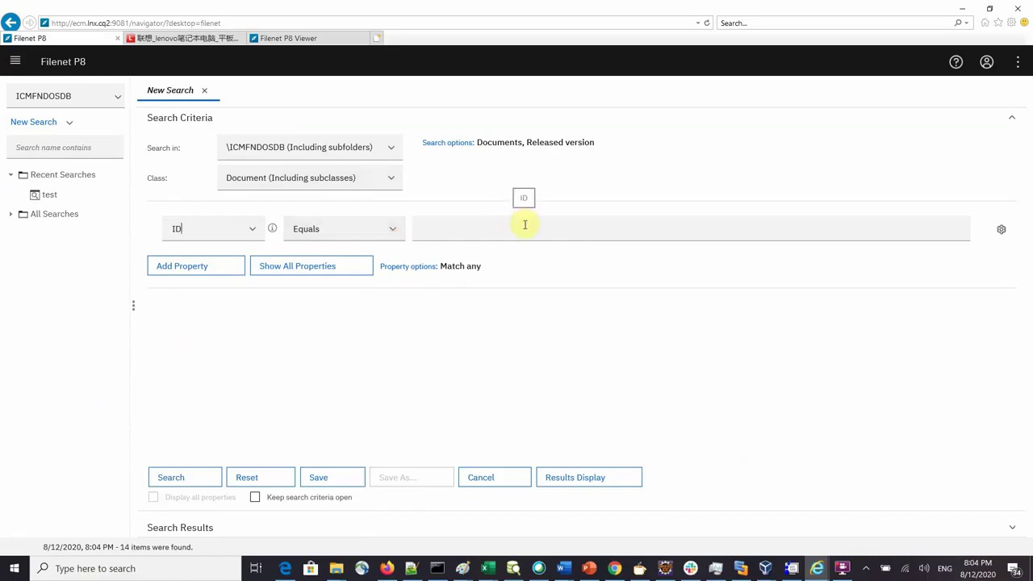
# Step: Start saving the ID search, entering singledocsearch as both its name and its description
pyautogui.click(332, 482)
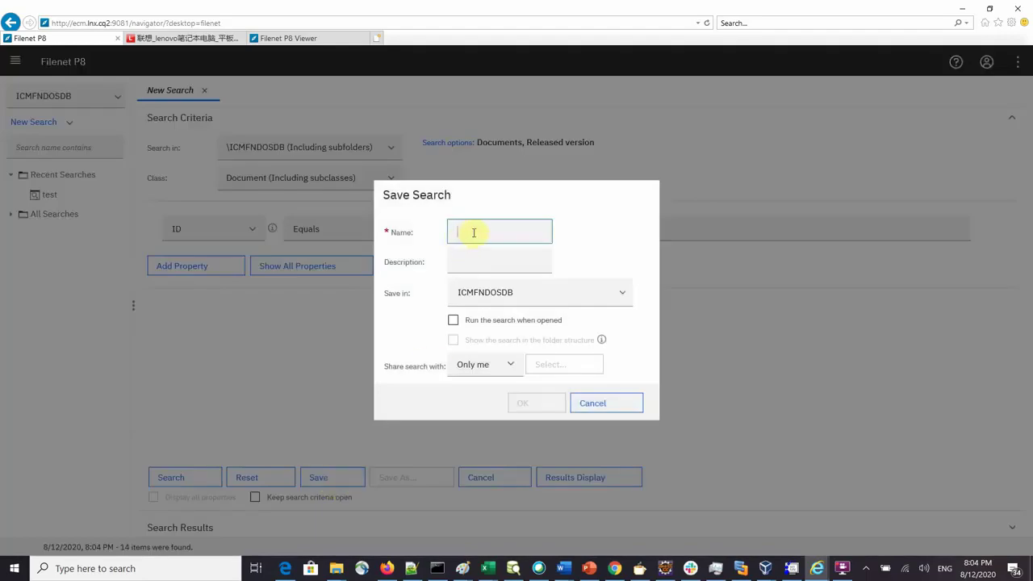
pyautogui.write('singledocs')
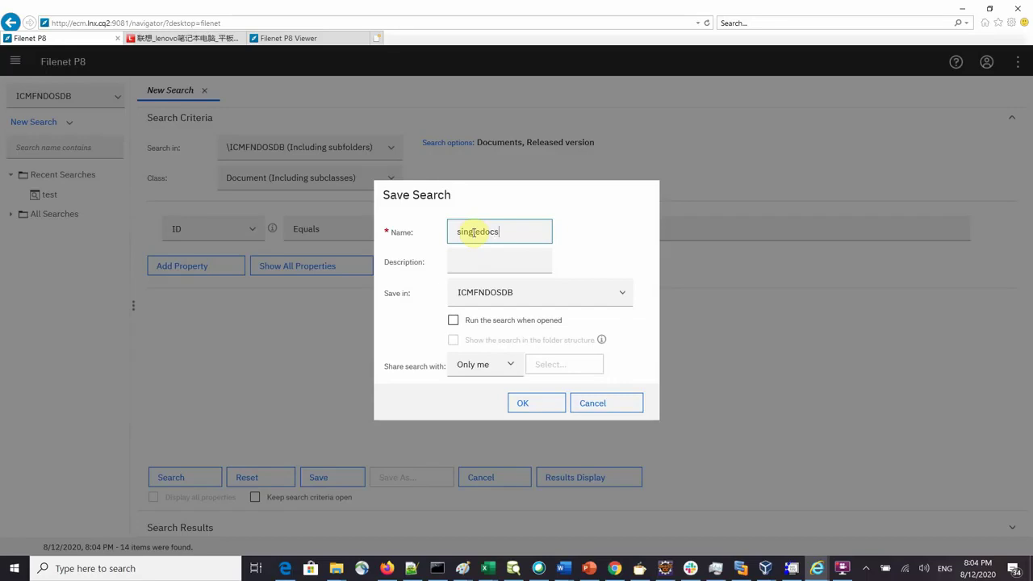
pyautogui.write('earch')
pyautogui.moveTo(532, 232); pyautogui.dragTo(364, 227)
pyautogui.hotkey('ctrl', 'c')
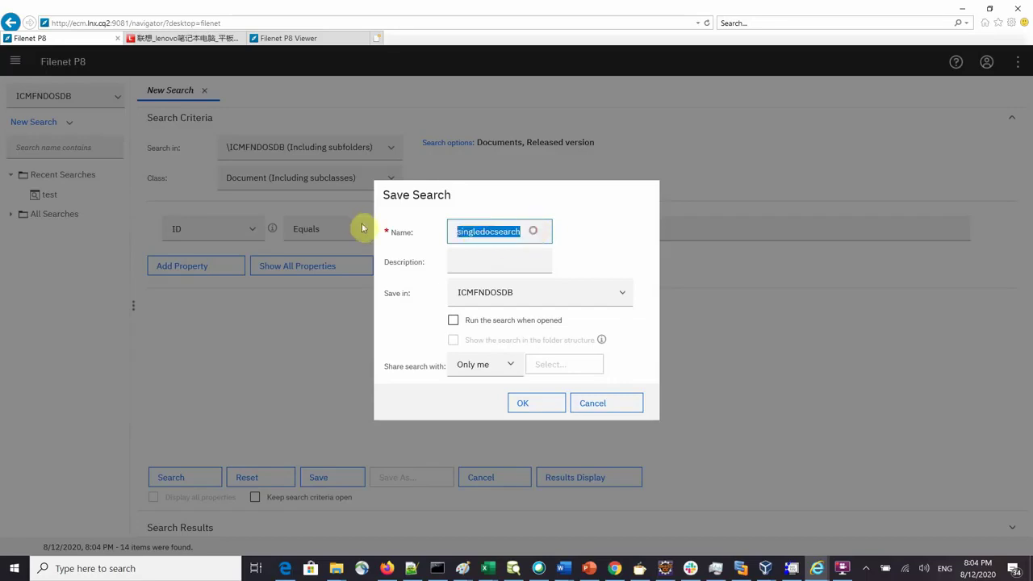
pyautogui.click(481, 261)
pyautogui.hotkey('ctrl', 'v')
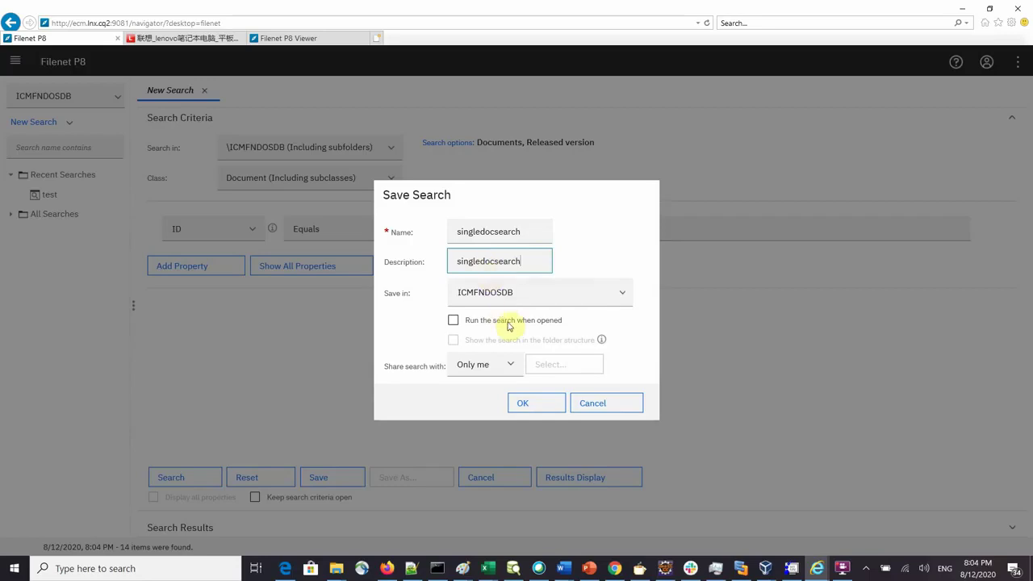
# Step: Share the singledocsearch search with Everyone and save it in ICMFNDOSDB
pyautogui.click(530, 403)
pyautogui.click(497, 362)
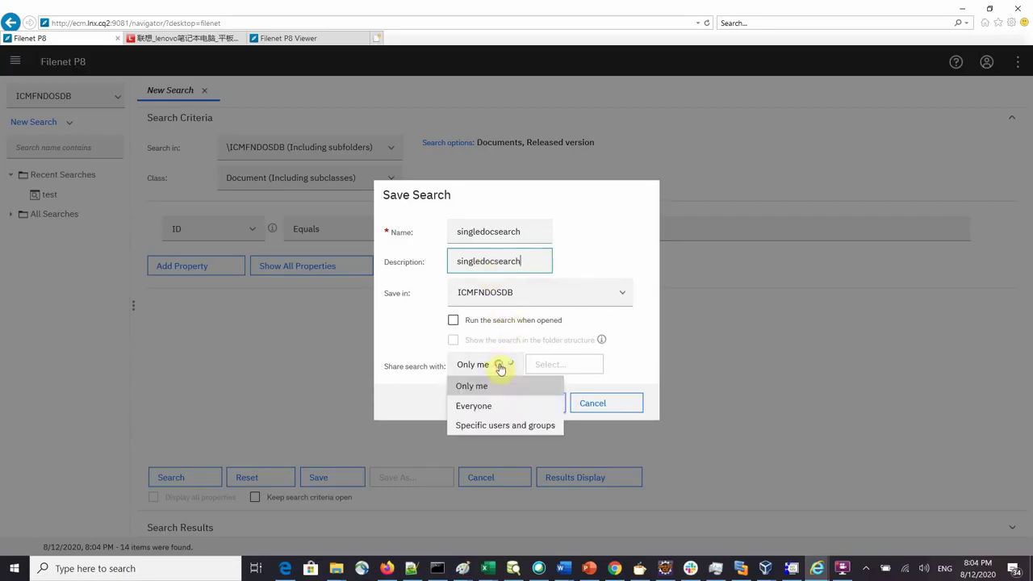
pyautogui.click(490, 406)
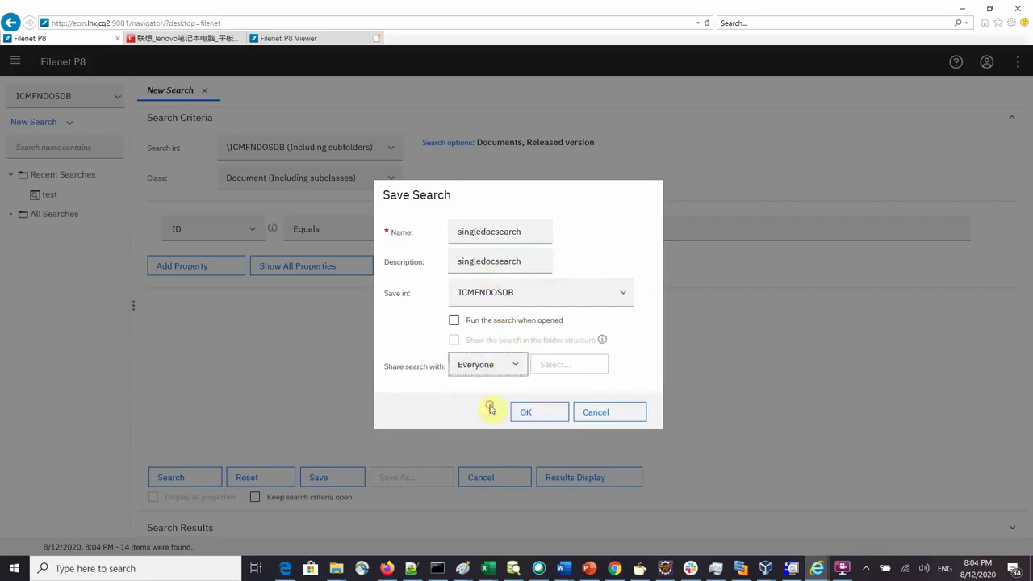
pyautogui.click(542, 407)
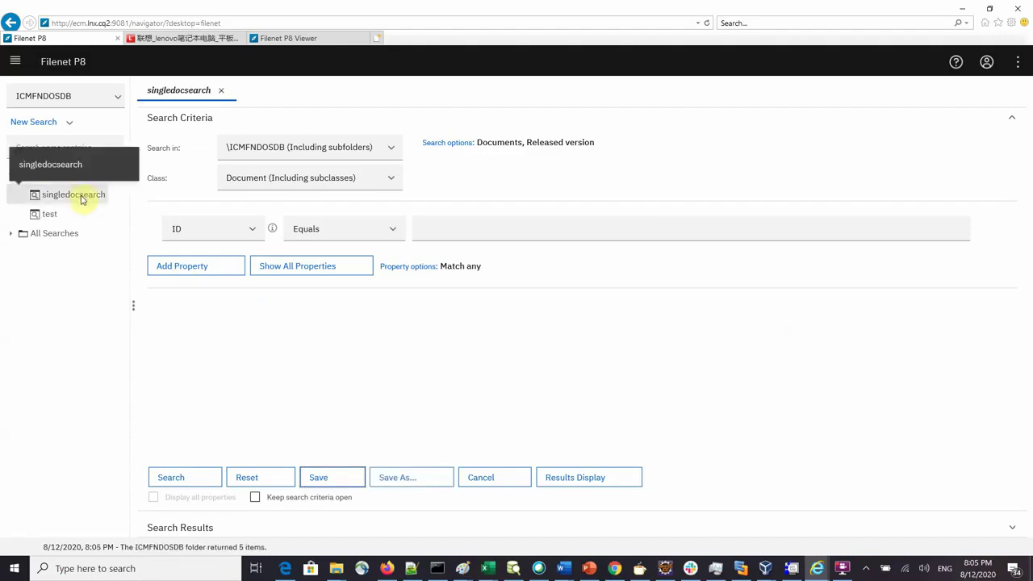
# Step: View the link of the saved singledocsearch search and copy the complete released-version URL
pyautogui.rightClick(81, 197)
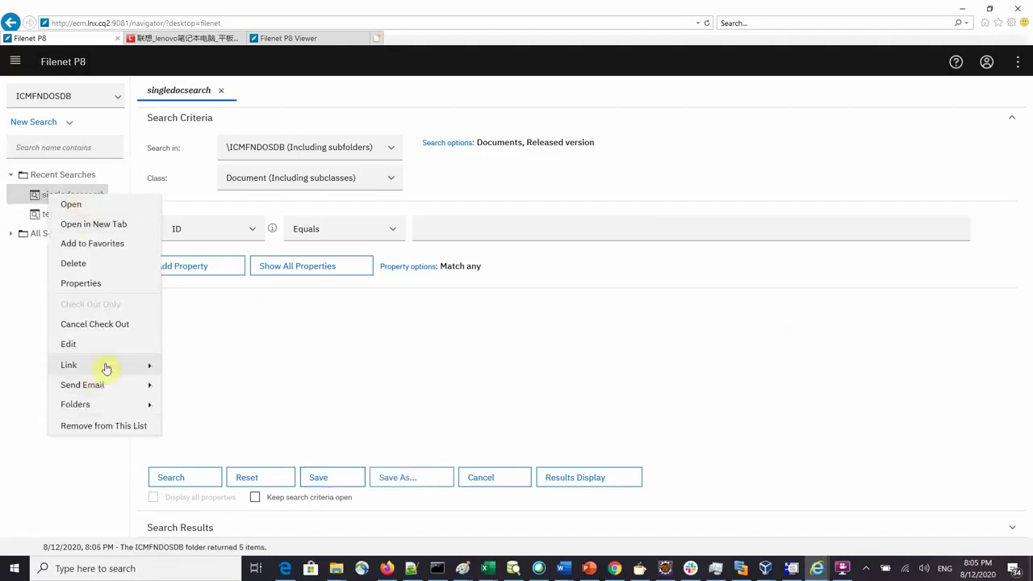
pyautogui.moveTo(103, 366)
pyautogui.click(192, 365)
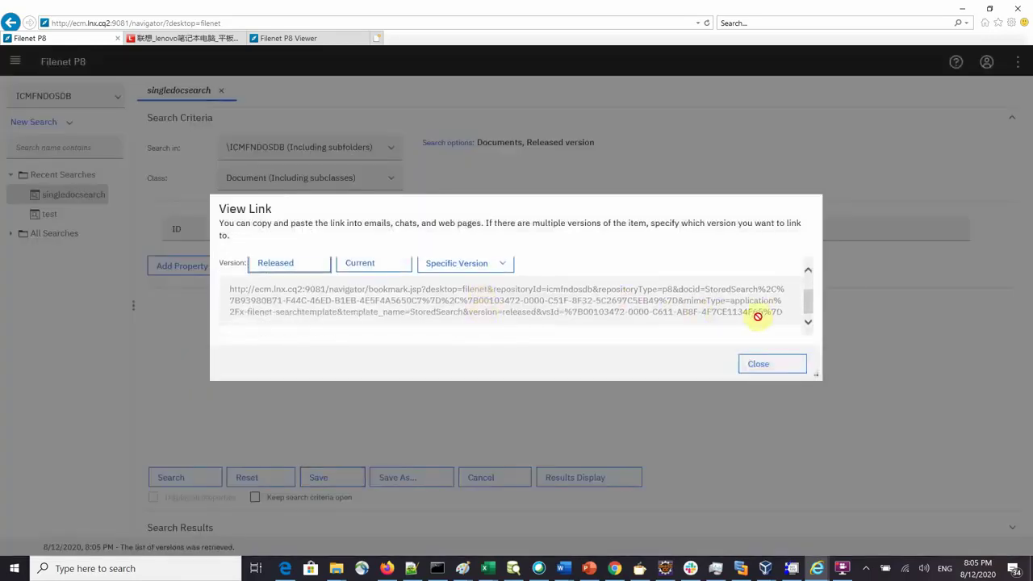
pyautogui.moveTo(790, 313); pyautogui.dragTo(606, 307)
pyautogui.hotkey('ctrl', 'a')
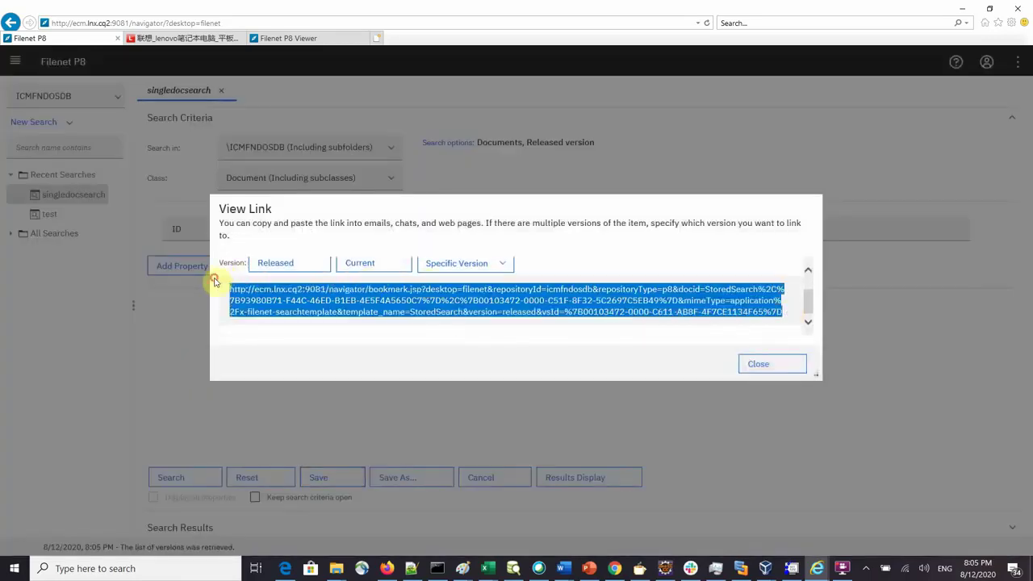
pyautogui.rightClick(338, 309)
pyautogui.click(288, 341)
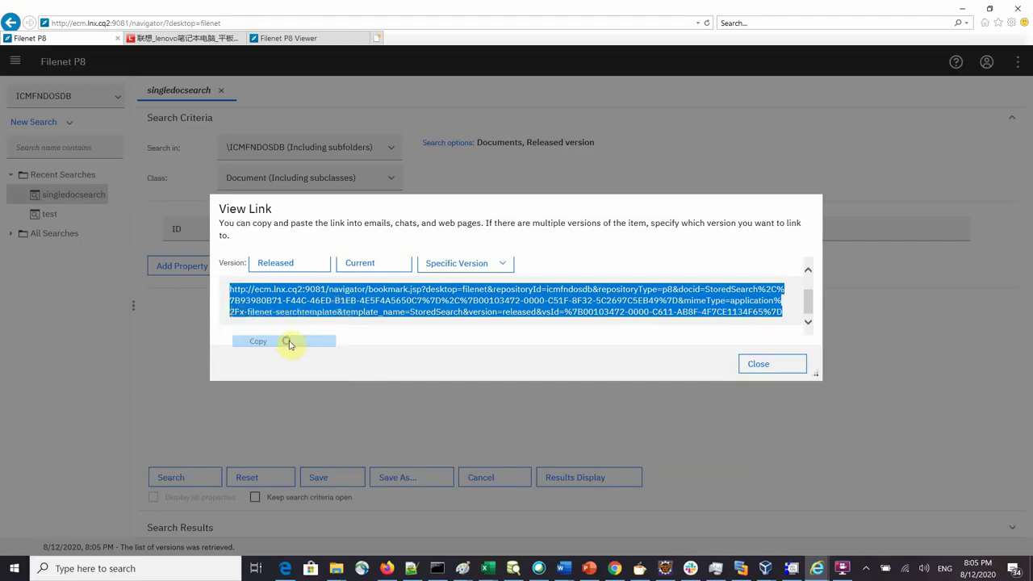
# Step: Switch to Notepad++ and paste the copied search link into a new file
pyautogui.click(419, 573)
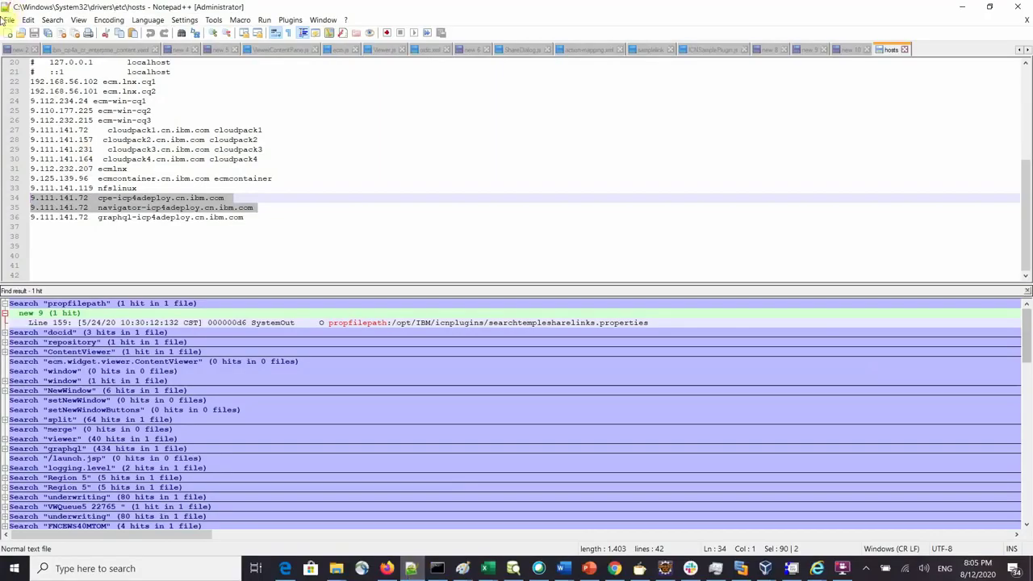
pyautogui.click(10, 33)
pyautogui.hotkey('ctrl', 'v')
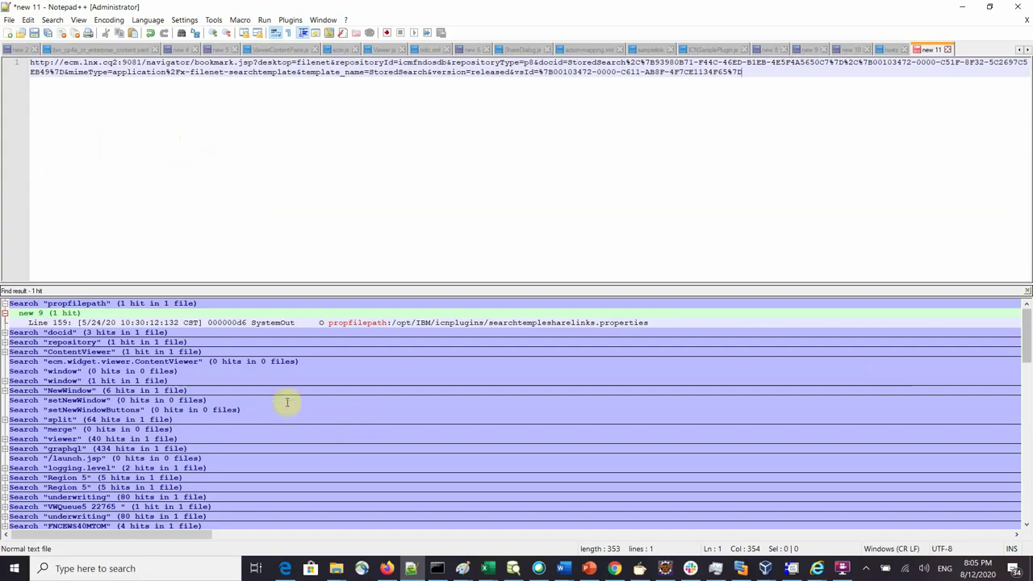
# Step: Switch to Firefox and read the Knowledge Center steps on creating, encoding and passing the searchCriteria JSON array
pyautogui.click(386, 570)
pyautogui.scroll(-5, 455, 436)
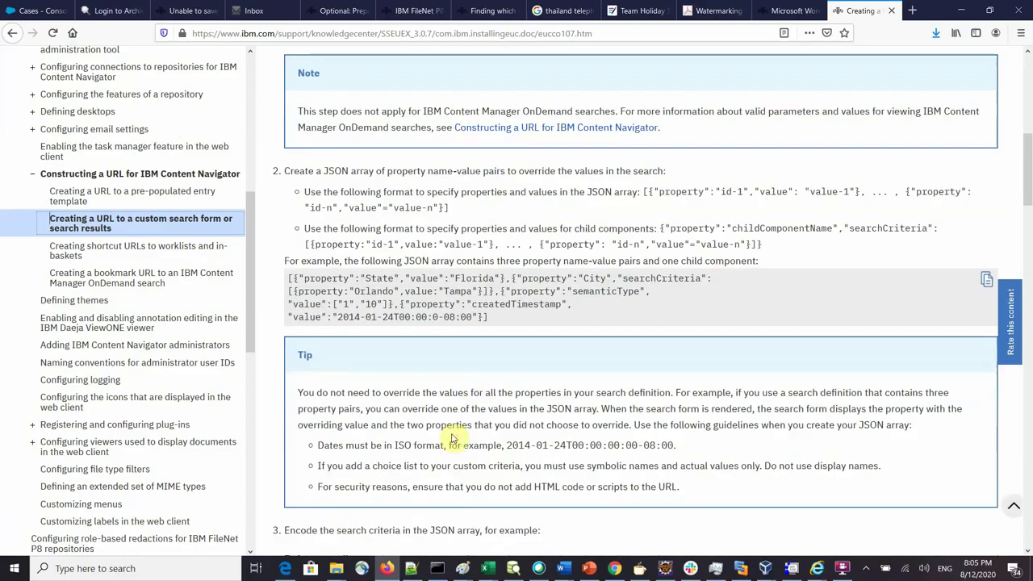
pyautogui.scroll(1, 490, 375)
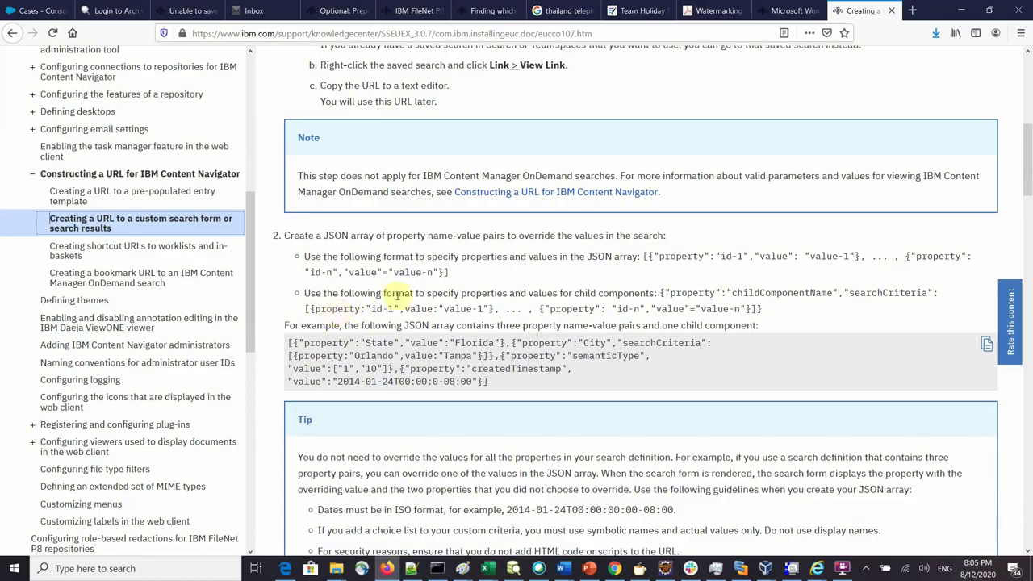
pyautogui.doubleClick(385, 343)
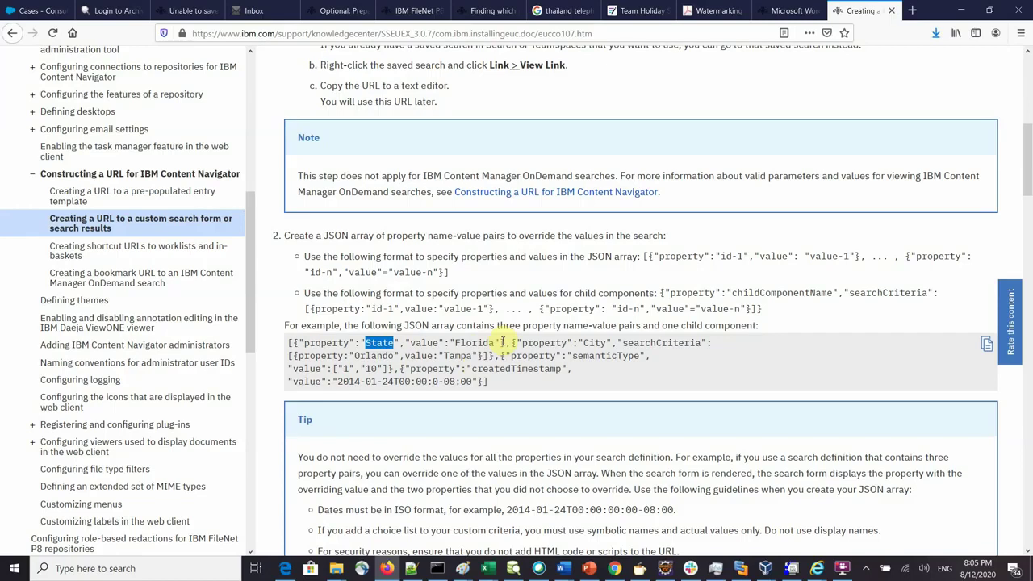
pyautogui.scroll(-3, 504, 342)
pyautogui.scroll(-2, 506, 339)
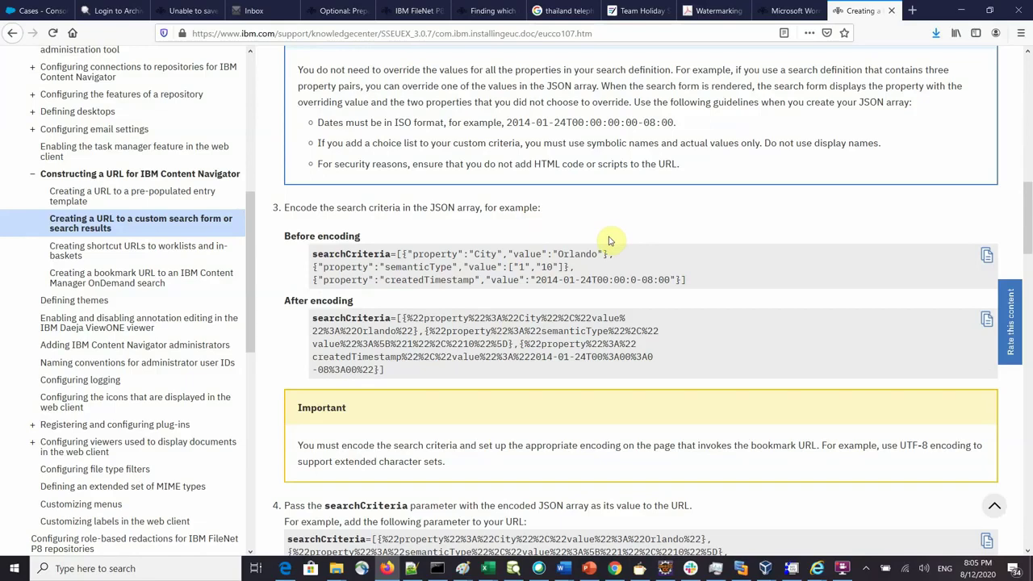
pyautogui.scroll(-2, 609, 242)
pyautogui.scroll(-1, 609, 243)
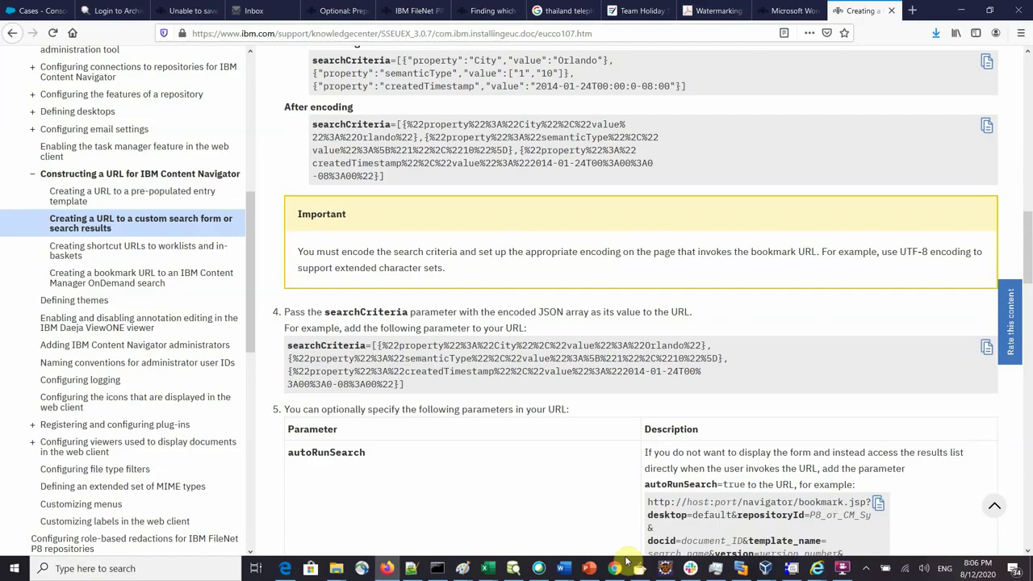
# Step: Switch to PowerPoint to review the High Level Design slide, then return to Firefox and examine the autoRunSearch=true part of the example URL
pyautogui.click(592, 569)
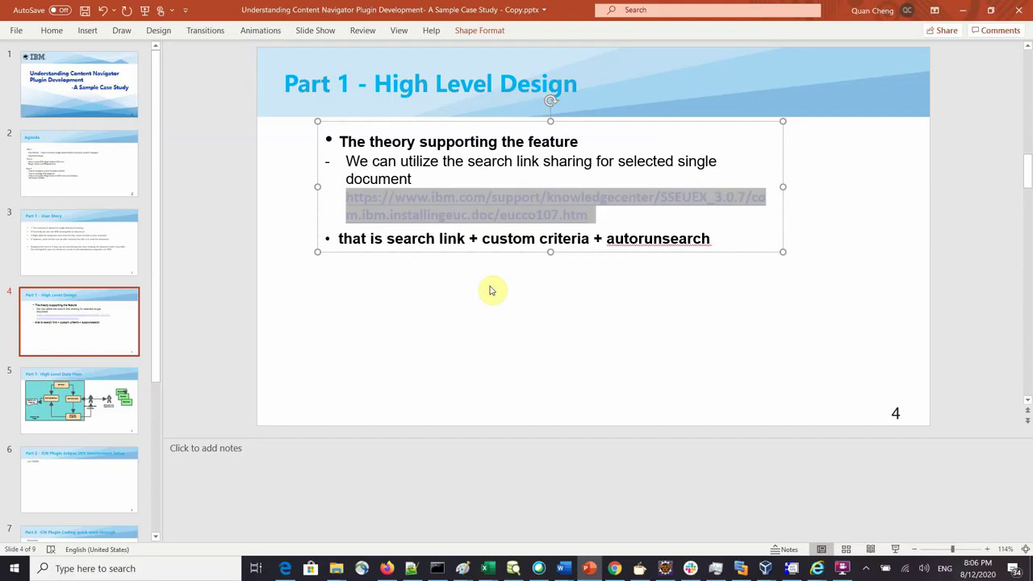
pyautogui.click(387, 568)
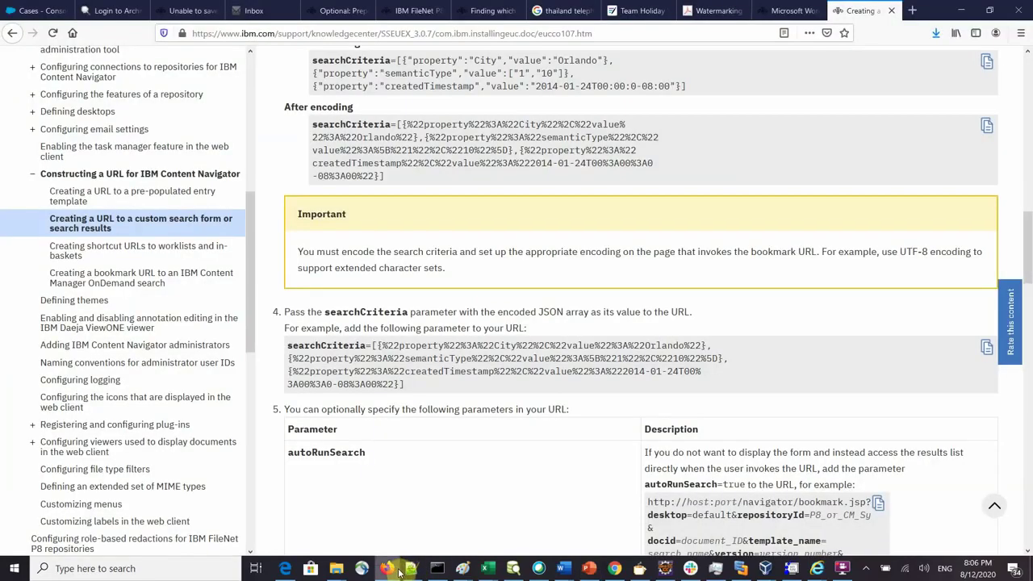
pyautogui.scroll(3, 622, 343)
pyautogui.scroll(-6, 622, 343)
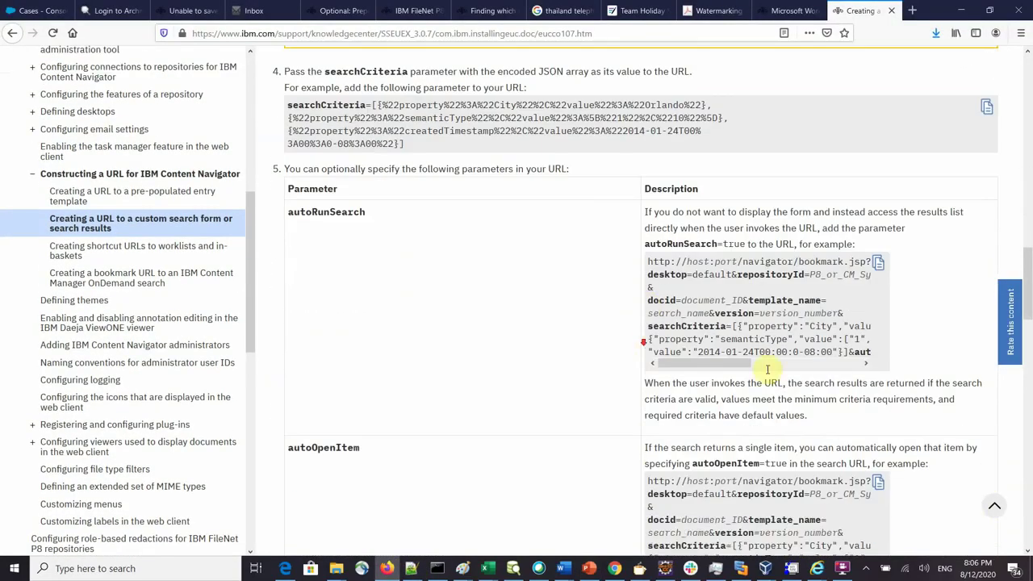
pyautogui.moveTo(853, 335); pyautogui.dragTo(742, 339)
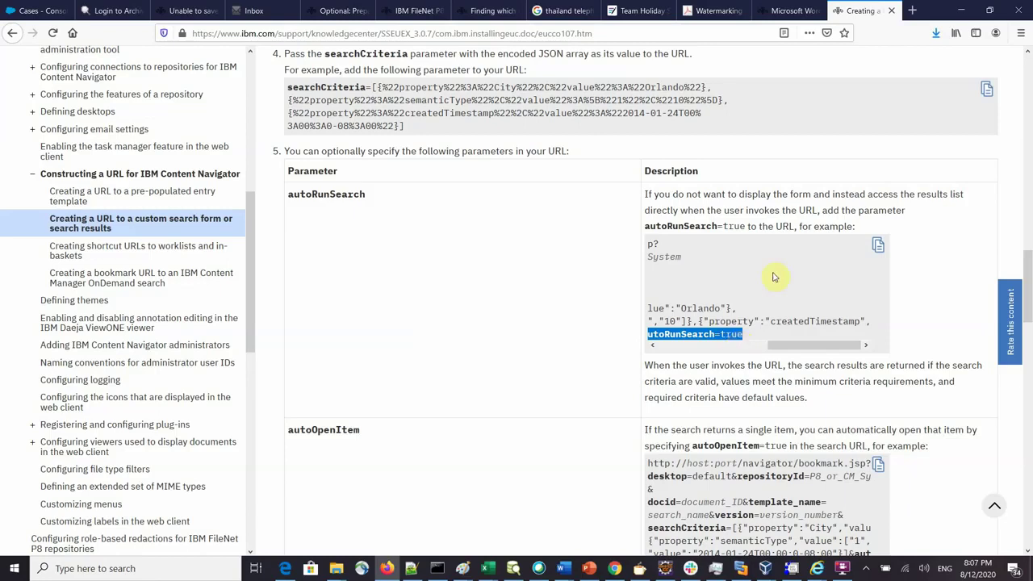
# Step: Return to PowerPoint and display slide 5, Part 1 - High Level Data Flow
pyautogui.click(968, 9)
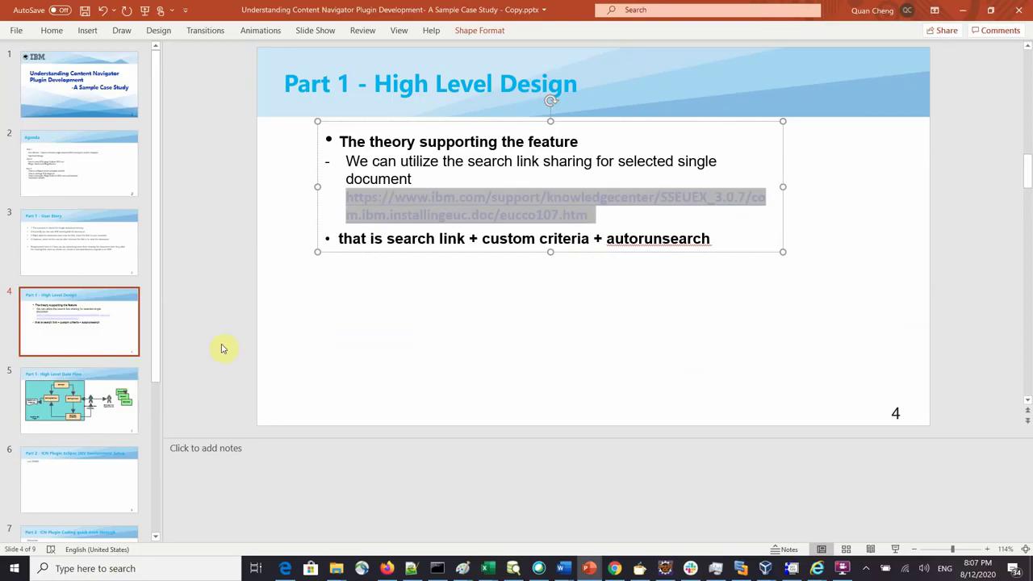
pyautogui.click(55, 394)
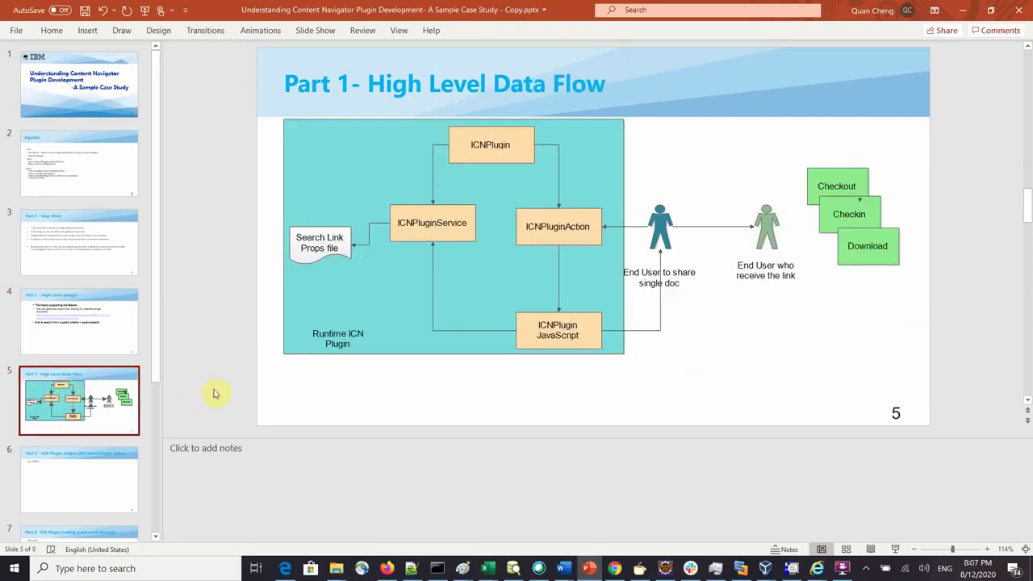